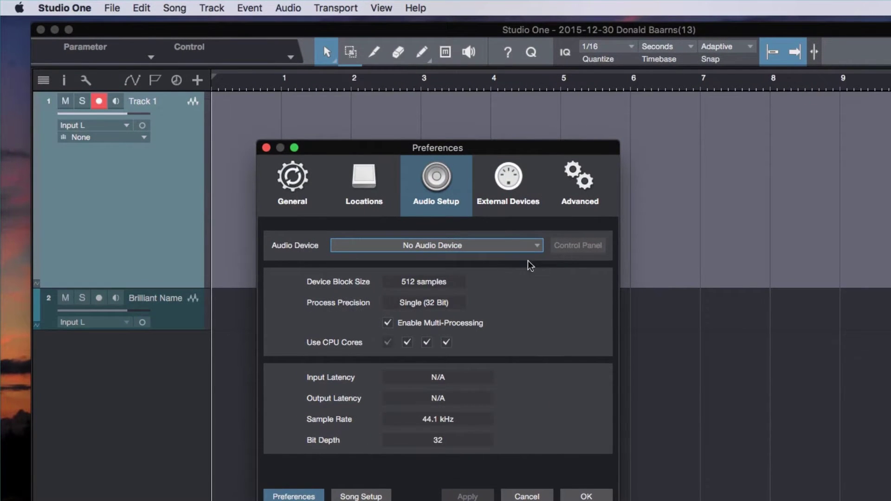
Switch the audio device to GHero+MacSpeakers and check the song's Audio I/O input and output routing.
{"action": "left_click", "coordinate": [533, 248]}
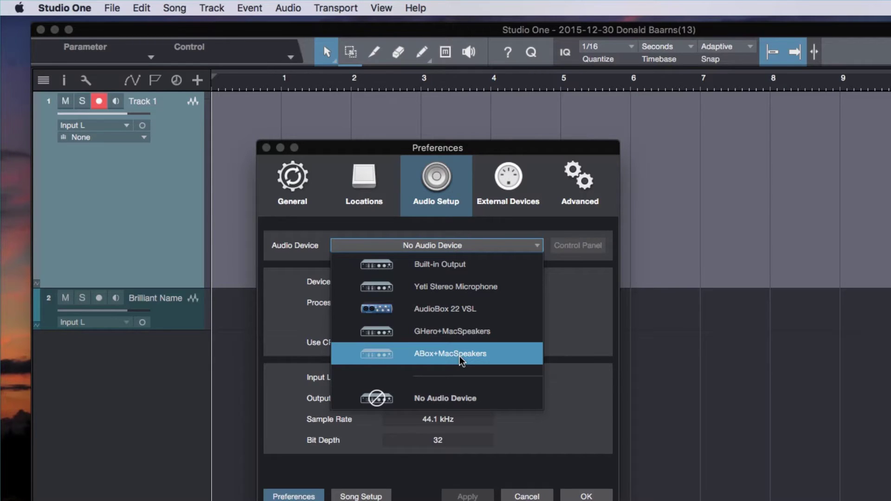
{"action": "left_click", "coordinate": [451, 333]}
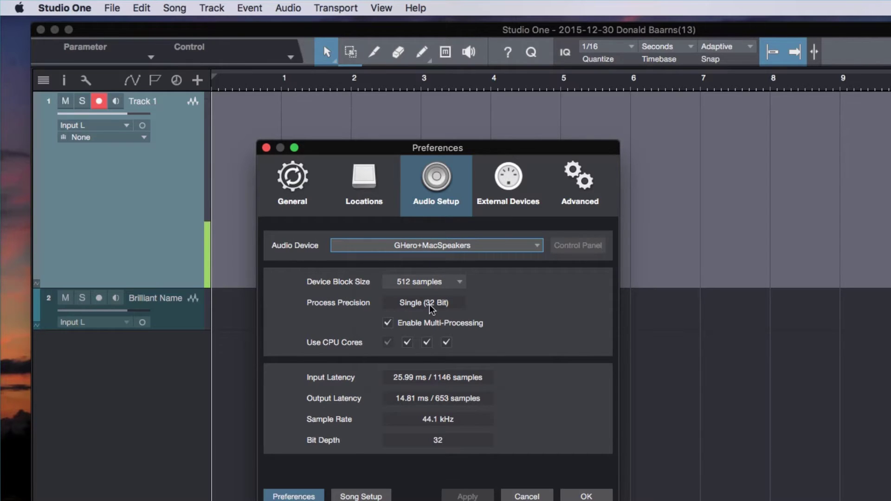
{"action": "left_click", "coordinate": [361, 496]}
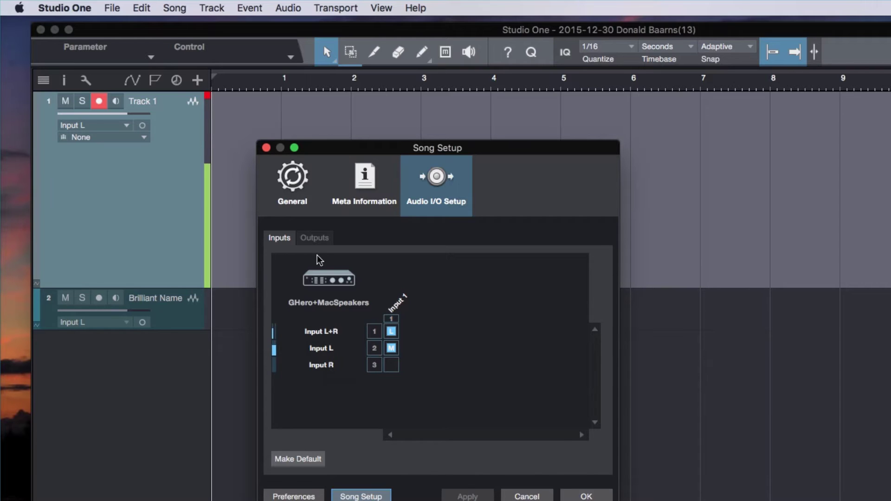
{"action": "left_click", "coordinate": [314, 239]}
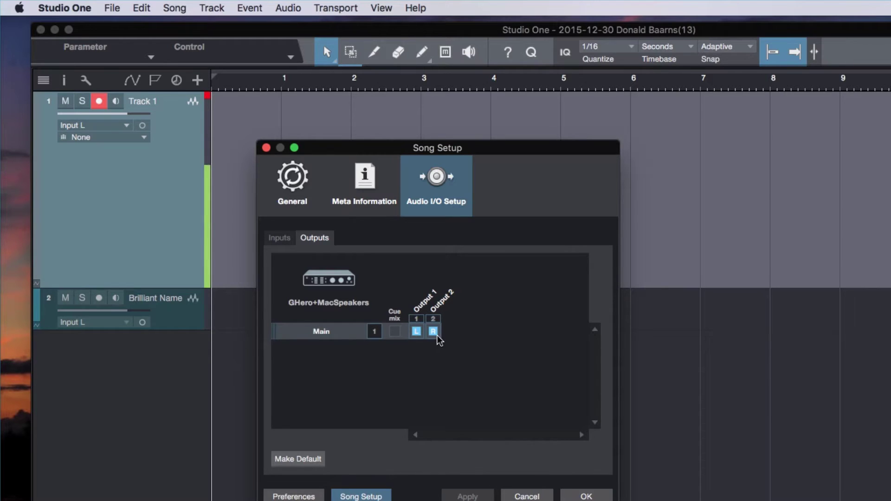
{"action": "left_click", "coordinate": [279, 238]}
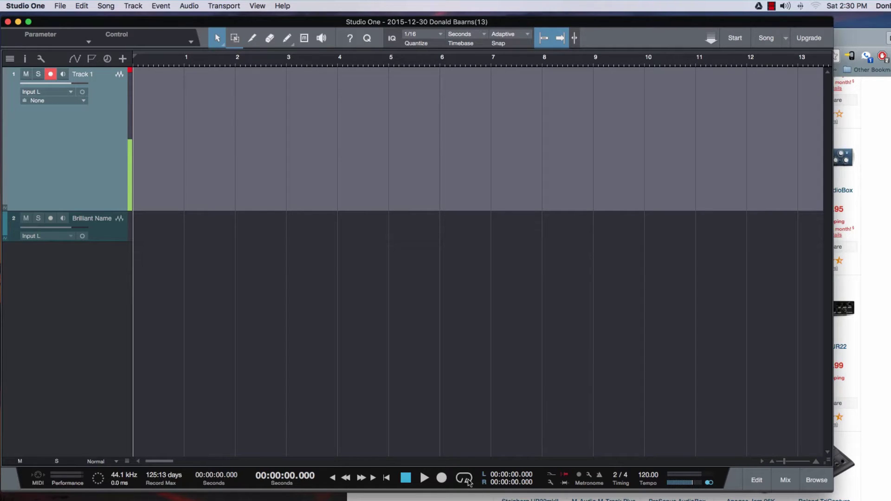
Record a narration take on Track 1, then play it back from just before bar 2 and stop.
{"action": "left_click", "coordinate": [441, 478]}
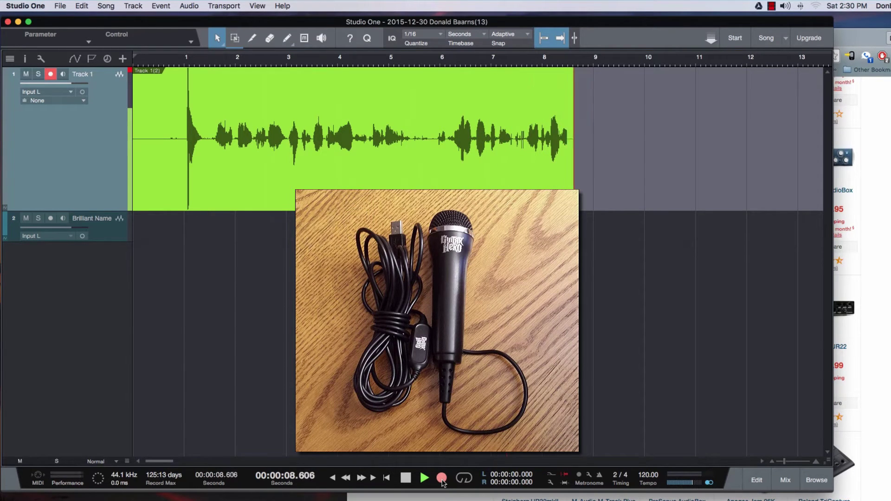
{"action": "key", "text": "space"}
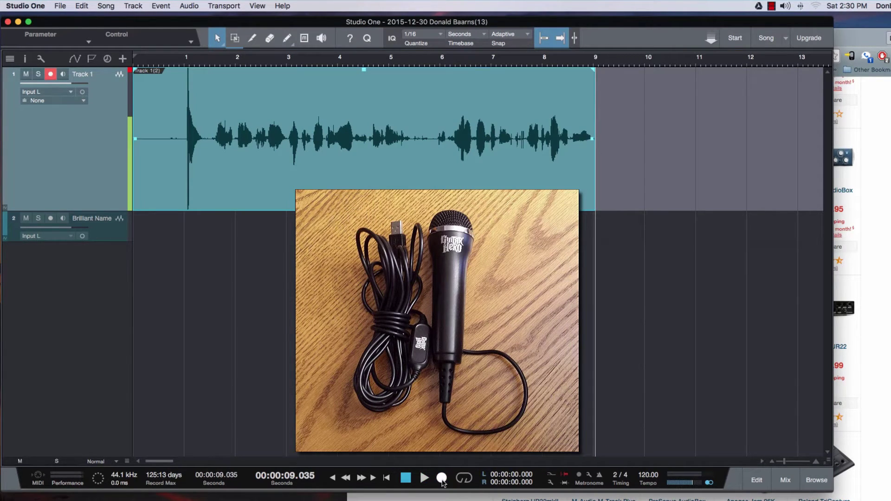
{"action": "left_click", "coordinate": [231, 63]}
{"action": "key", "text": "space"}
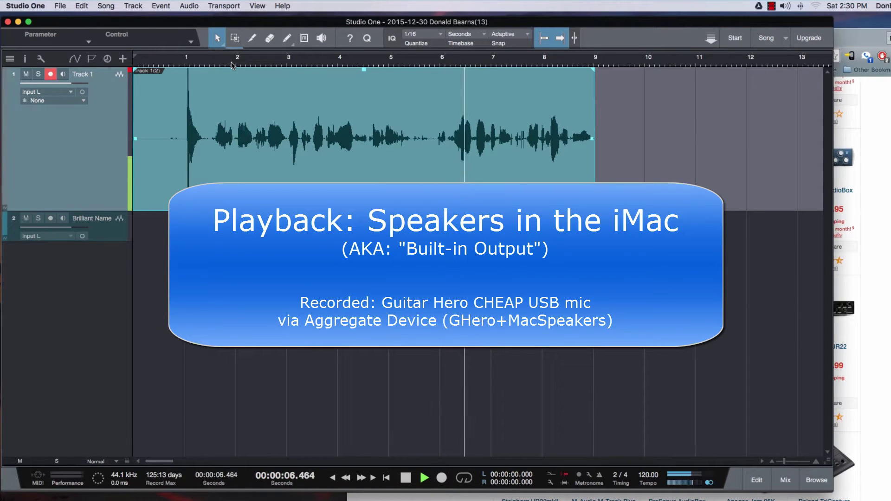
{"action": "key", "text": "space"}
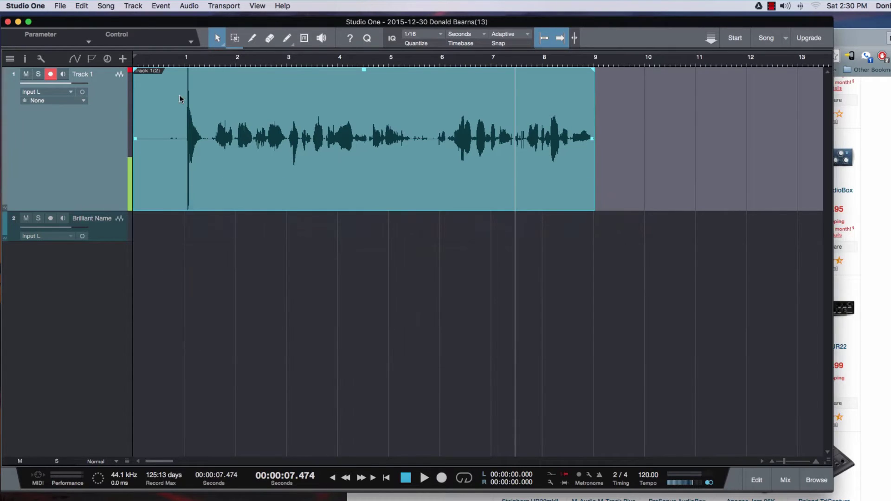
Set the audio device to AudioBox 22 VSL in Preferences, then bring up Chrome's USB interface listing.
{"action": "left_click", "coordinate": [125, 481]}
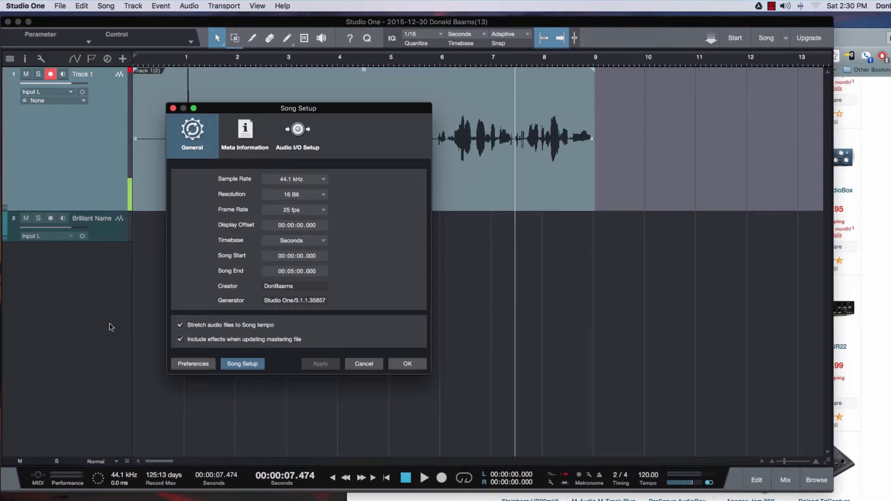
{"action": "left_click", "coordinate": [205, 365]}
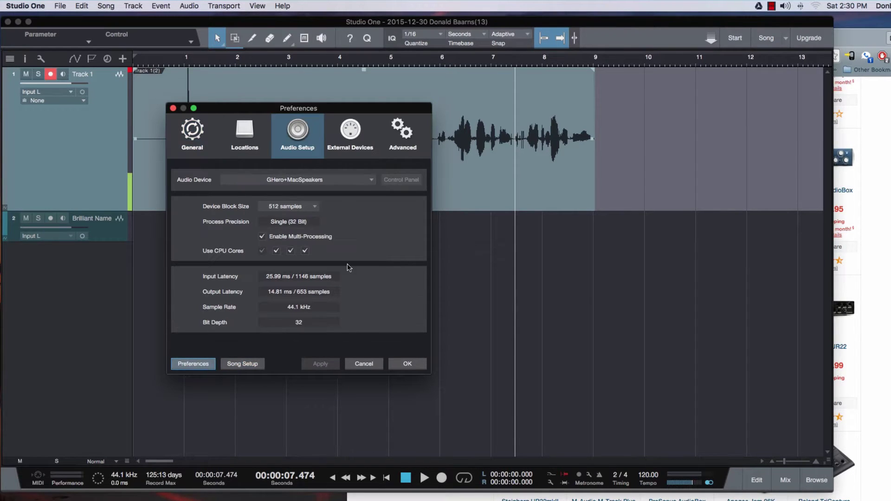
{"action": "left_click", "coordinate": [359, 179]}
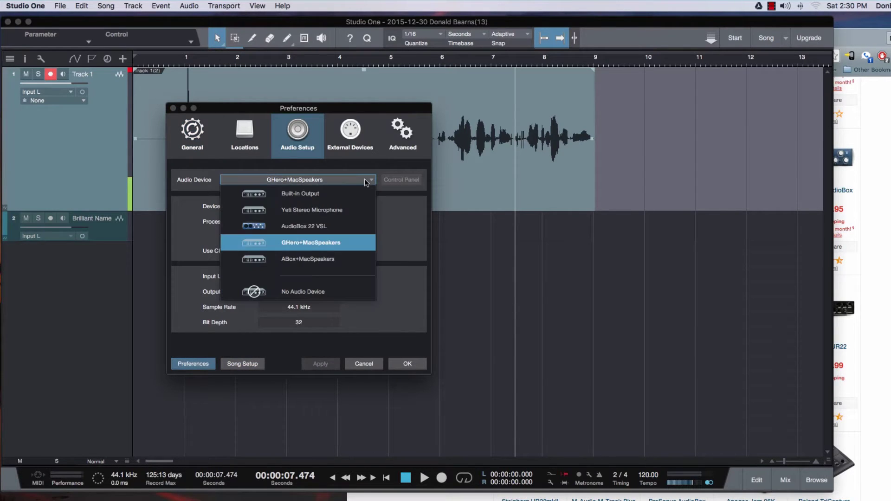
{"action": "left_click", "coordinate": [331, 227]}
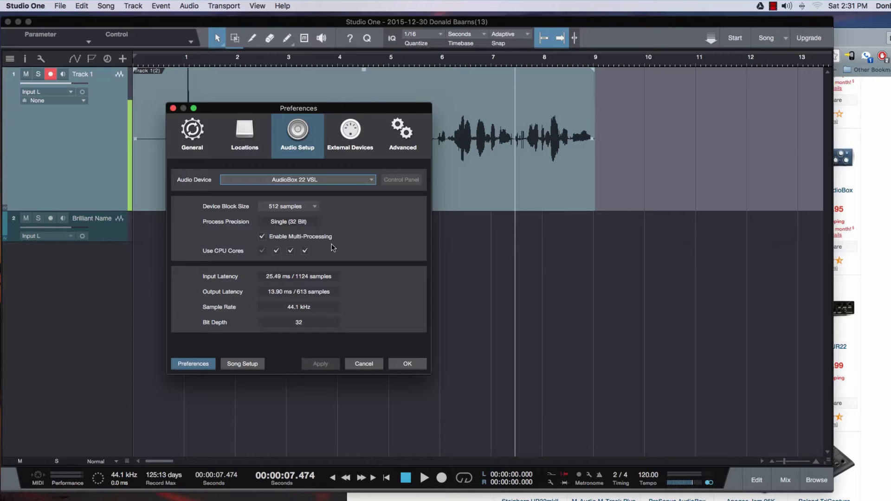
{"action": "left_click", "coordinate": [842, 202]}
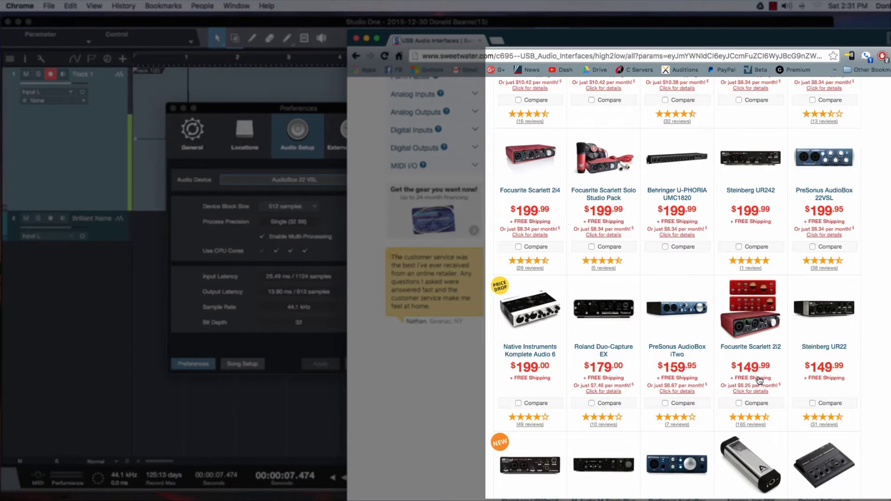
Scroll through the Sweetwater USB audio interface listings in Chrome.
{"action": "scroll", "coordinate": [742, 385], "scroll_direction": "down", "scroll_amount": 1}
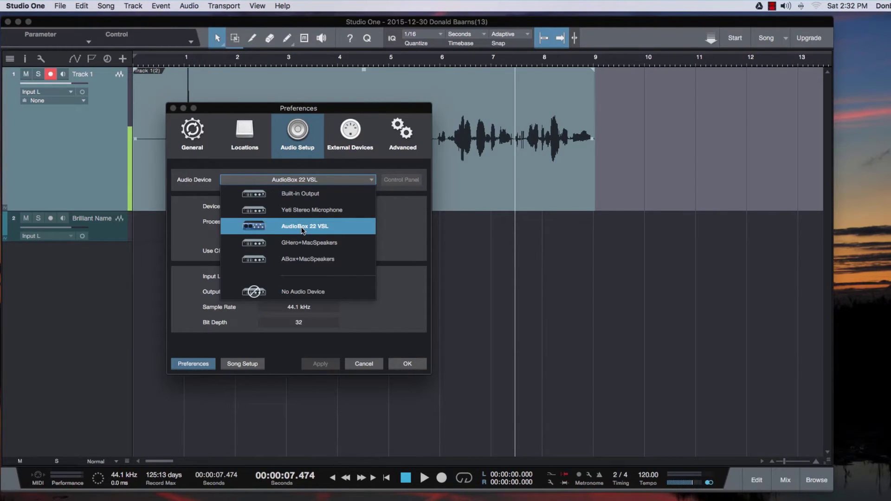
Switch the audio device to Yeti Stereo Microphone, check Song Setup's input and output routing, and confirm.
{"action": "left_click", "coordinate": [304, 212]}
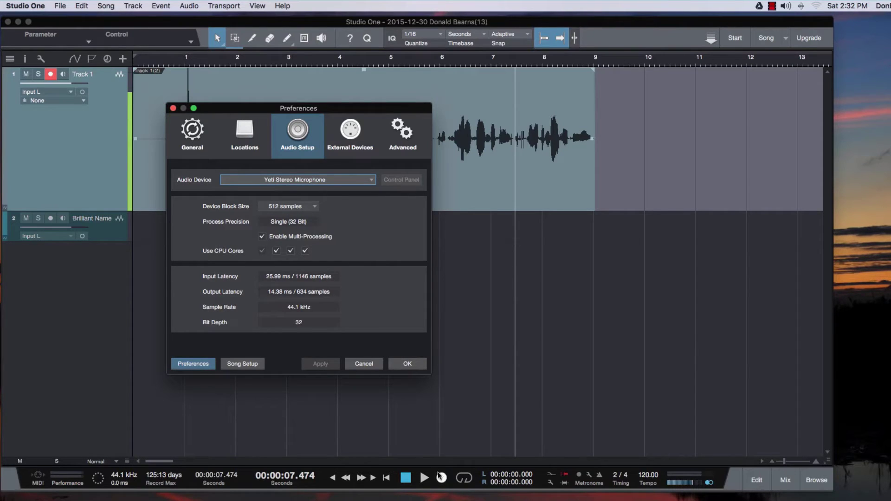
{"action": "left_click", "coordinate": [243, 364]}
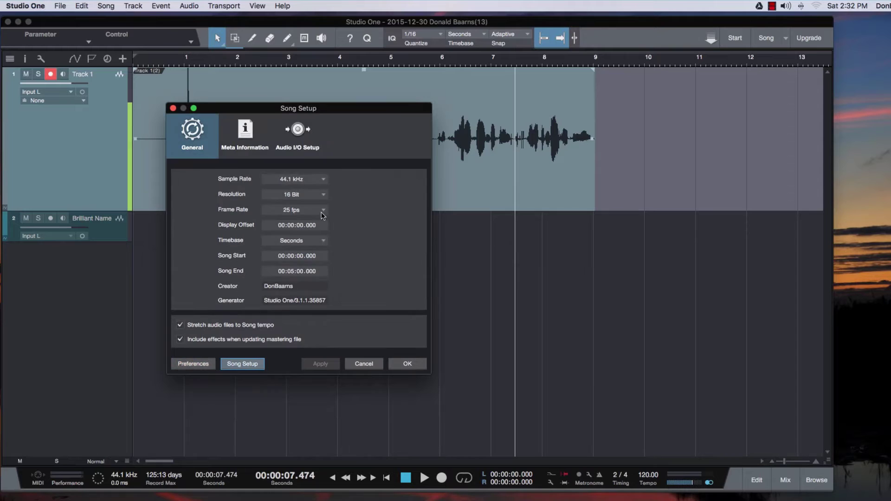
{"action": "left_click", "coordinate": [307, 147]}
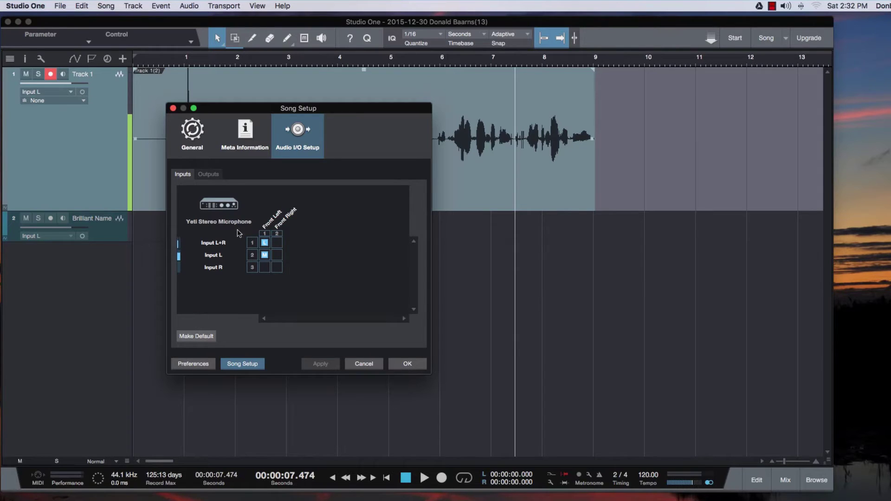
{"action": "left_click", "coordinate": [210, 175]}
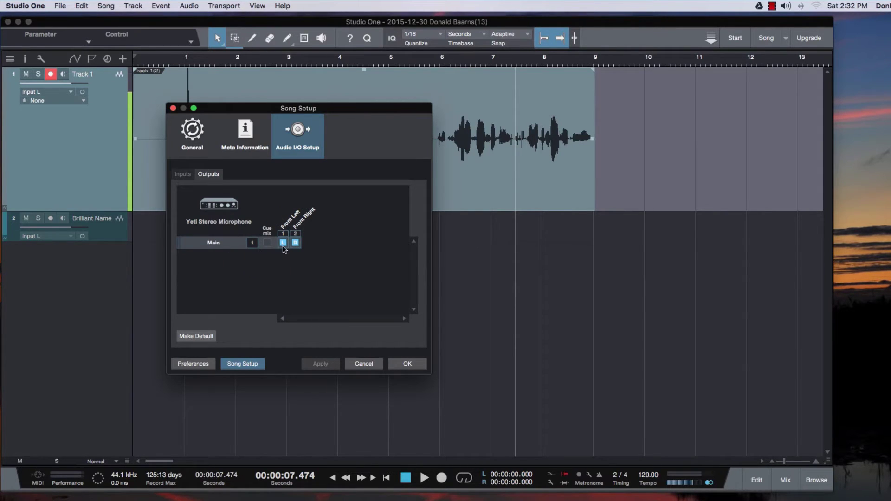
{"action": "left_click", "coordinate": [410, 363]}
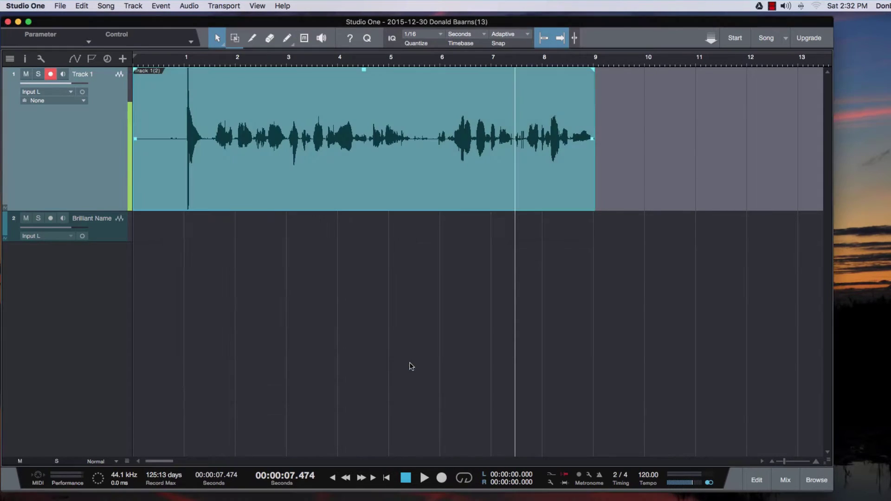
Record a second narration take on Track 1 starting around bar 6.
{"action": "left_click", "coordinate": [527, 63]}
{"action": "left_click", "coordinate": [440, 60]}
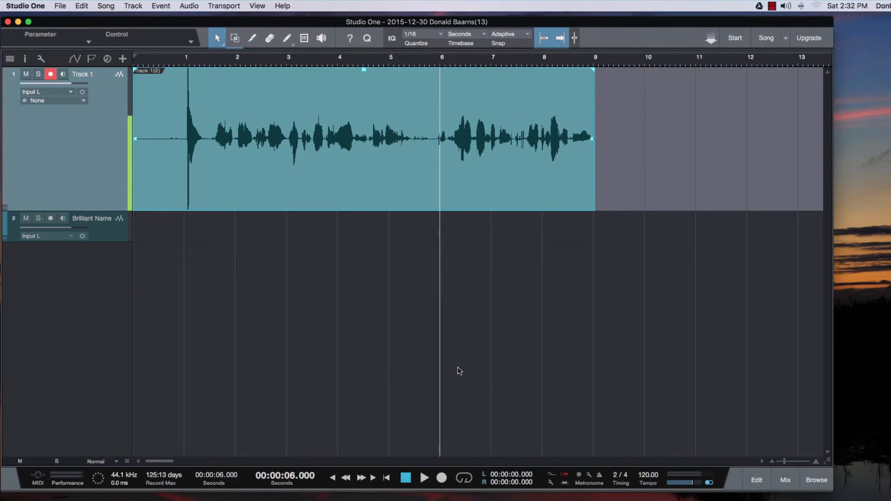
{"action": "key", "text": "KP_Multiply"}
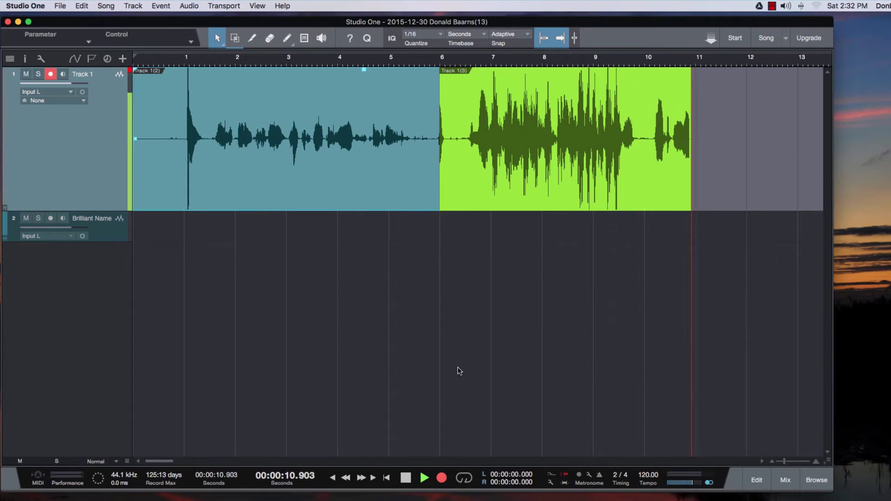
{"action": "key", "text": "space"}
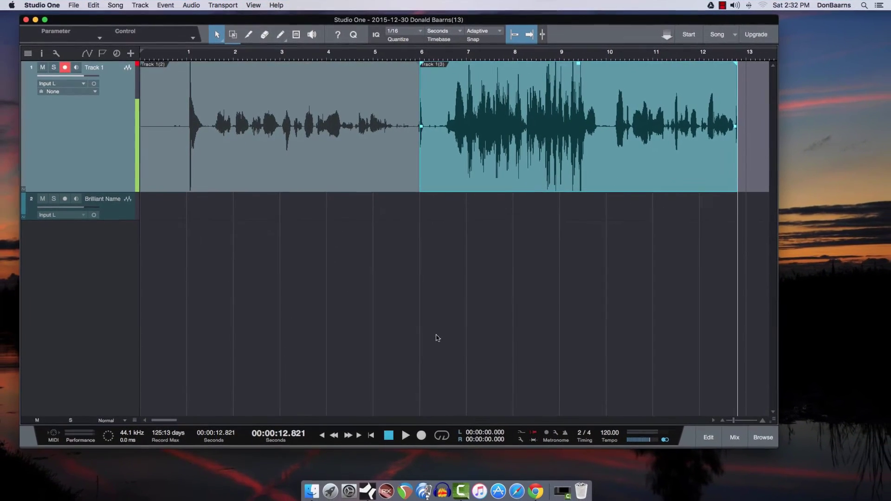
Go to Finder's Utilities folder and launch Audio MIDI Setup.app from icon view.
{"action": "left_click", "coordinate": [312, 490]}
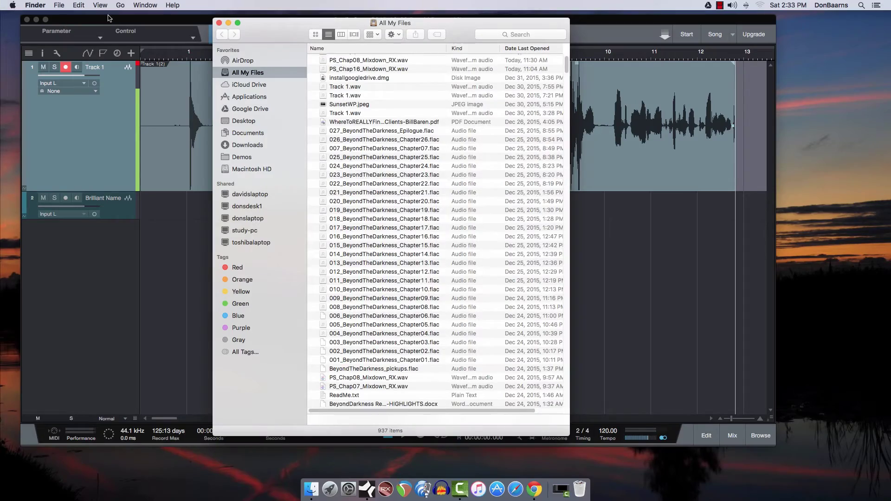
{"action": "left_click", "coordinate": [121, 5]}
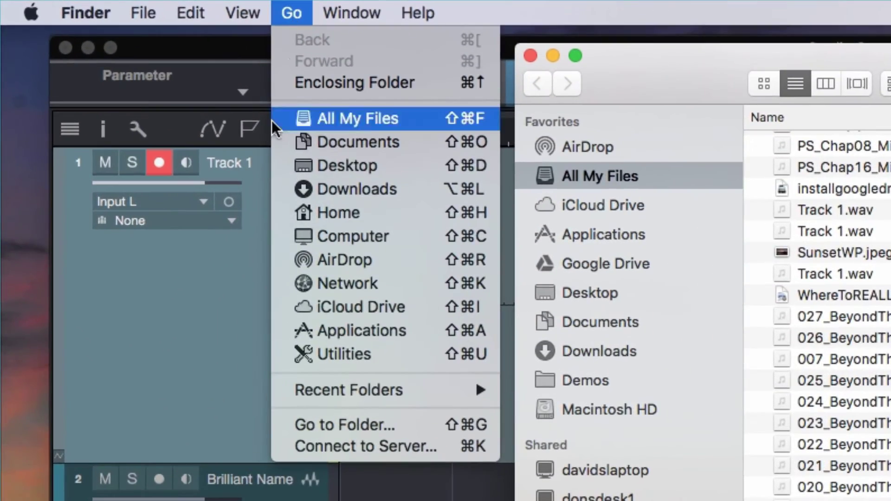
{"action": "left_click", "coordinate": [314, 355]}
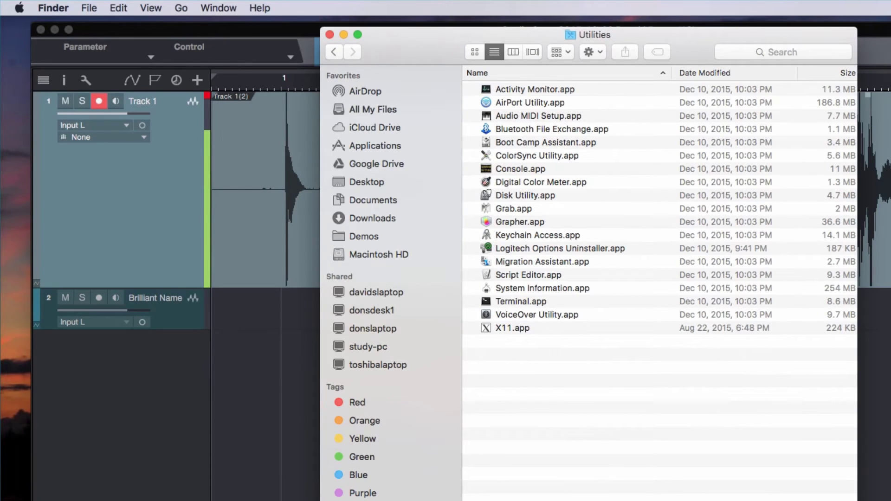
{"action": "key", "text": "super+space"}
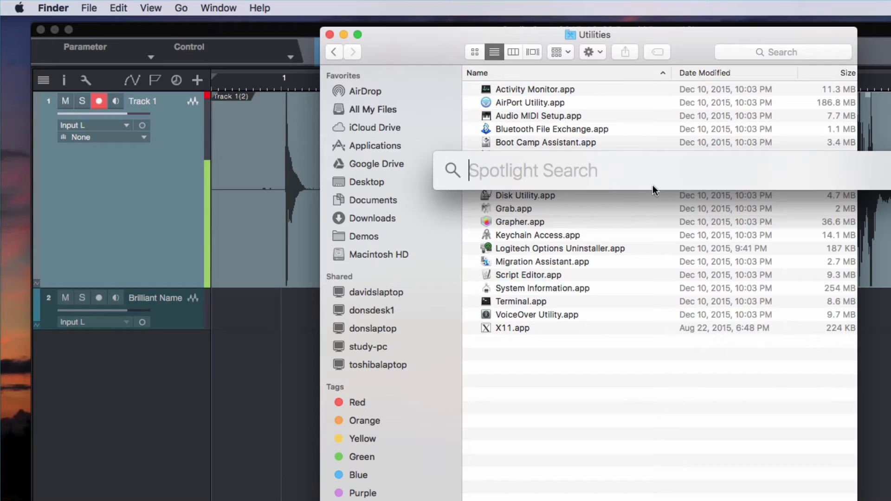
{"action": "key", "text": "Escape"}
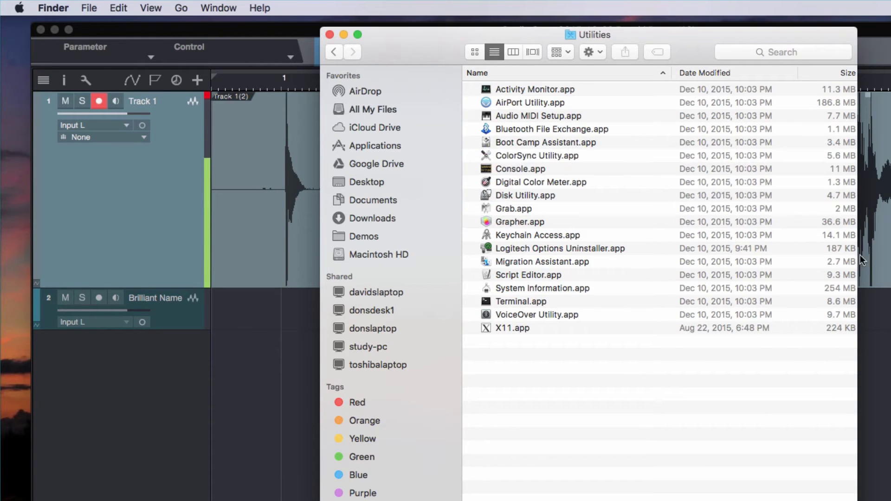
{"action": "left_click", "coordinate": [511, 115]}
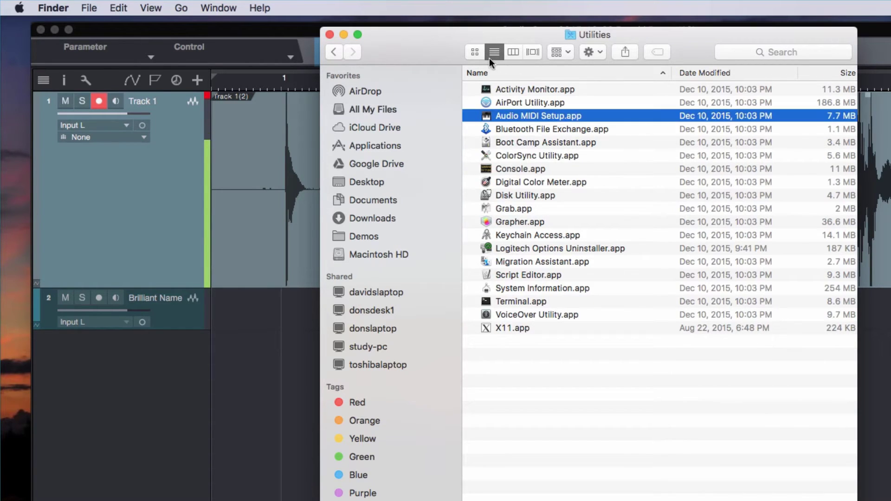
{"action": "left_click", "coordinate": [478, 53]}
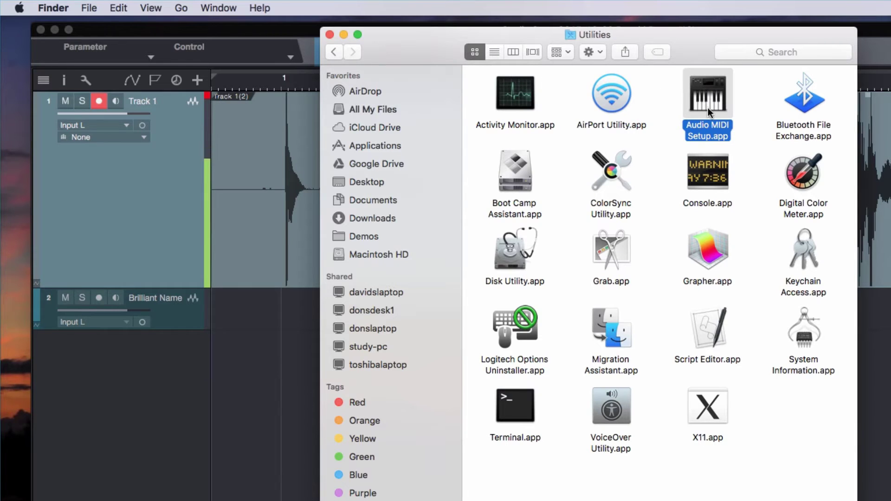
{"action": "double_click", "coordinate": [709, 103]}
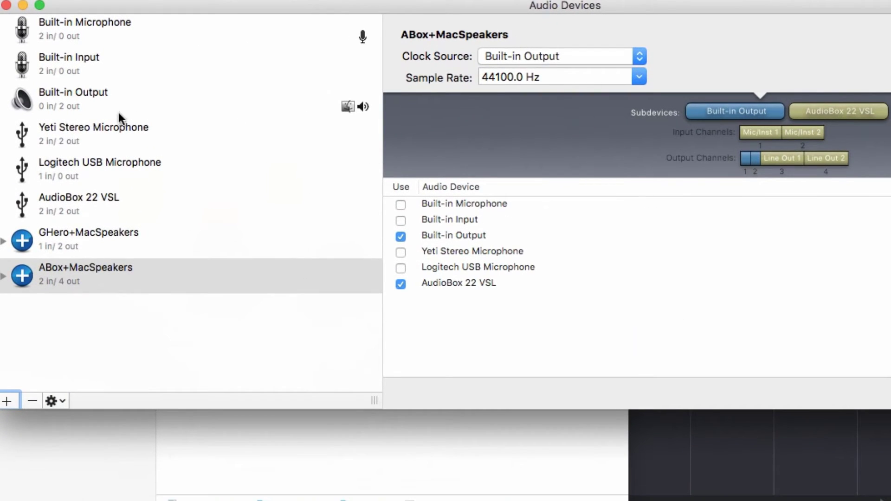
Expand the GHero+MacSpeakers and ABox+MacSpeakers aggregates to show their subdevices.
{"action": "left_click", "coordinate": [117, 245]}
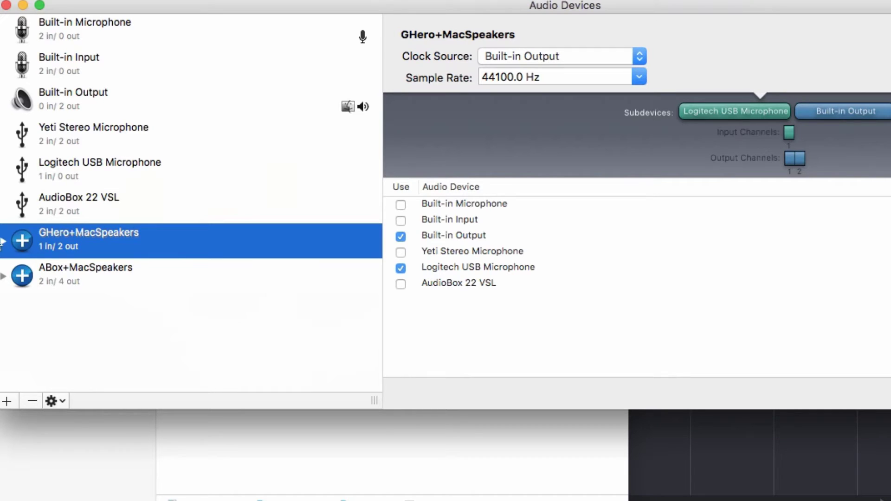
{"action": "left_click", "coordinate": [4, 241]}
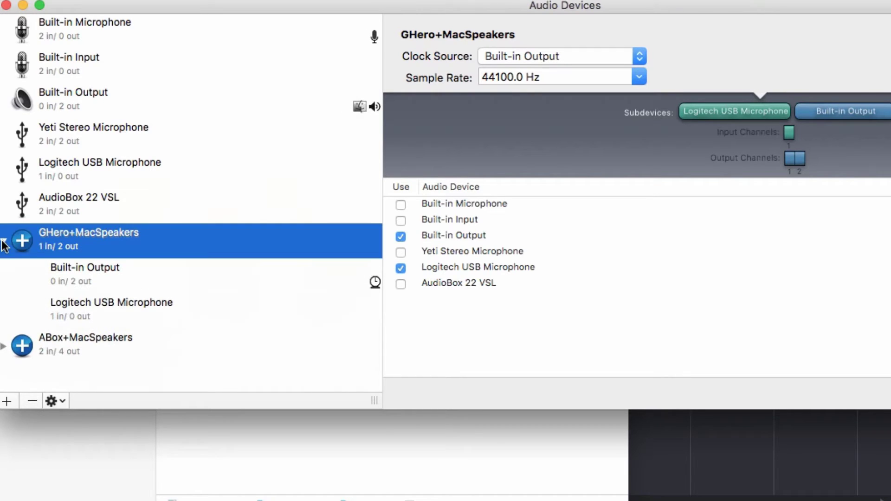
{"action": "left_click", "coordinate": [3, 346]}
{"action": "scroll", "coordinate": [228, 367], "scroll_direction": "down", "scroll_amount": 3}
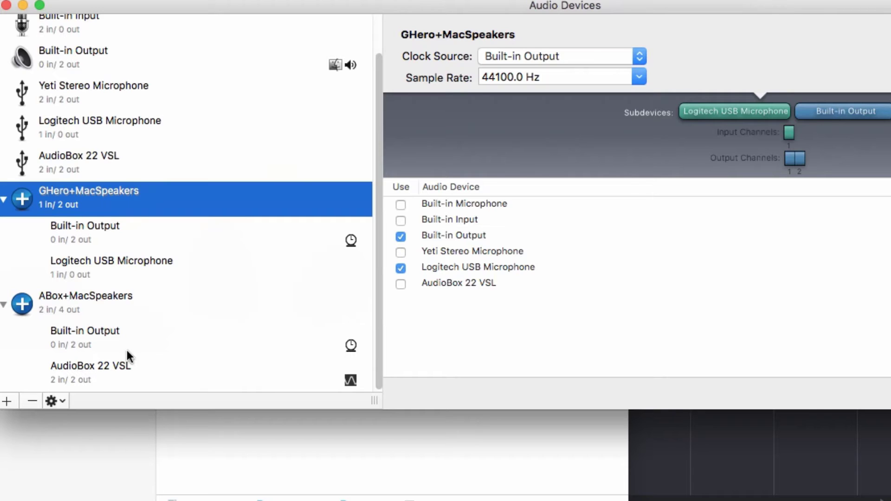
Inspect the AudioBox 22 VSL input and output channels and the Yeti Stereo Microphone settings.
{"action": "left_click", "coordinate": [107, 170]}
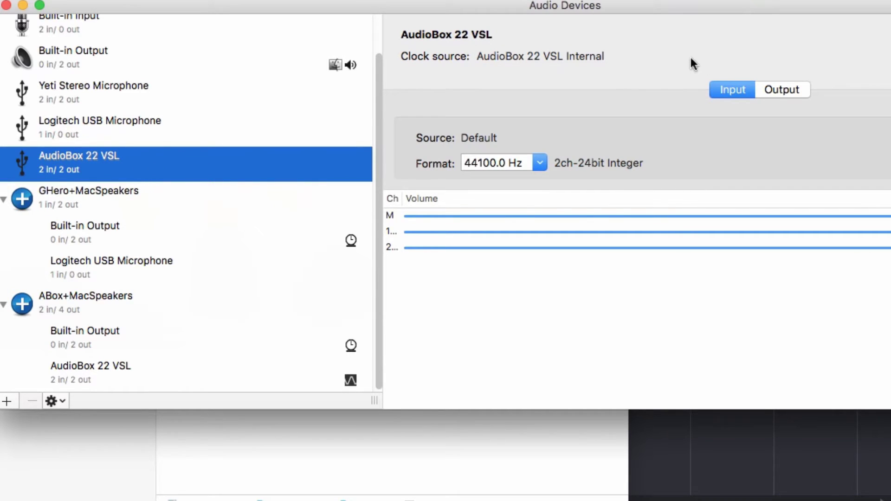
{"action": "left_click", "coordinate": [763, 90]}
{"action": "left_click", "coordinate": [729, 86]}
{"action": "left_click", "coordinate": [773, 93]}
{"action": "left_click", "coordinate": [742, 90]}
{"action": "left_click", "coordinate": [765, 94]}
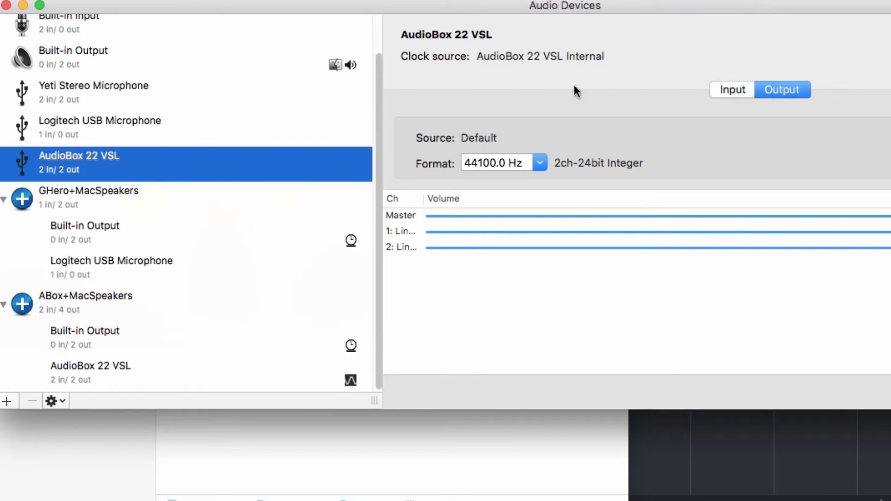
{"action": "left_click", "coordinate": [162, 98]}
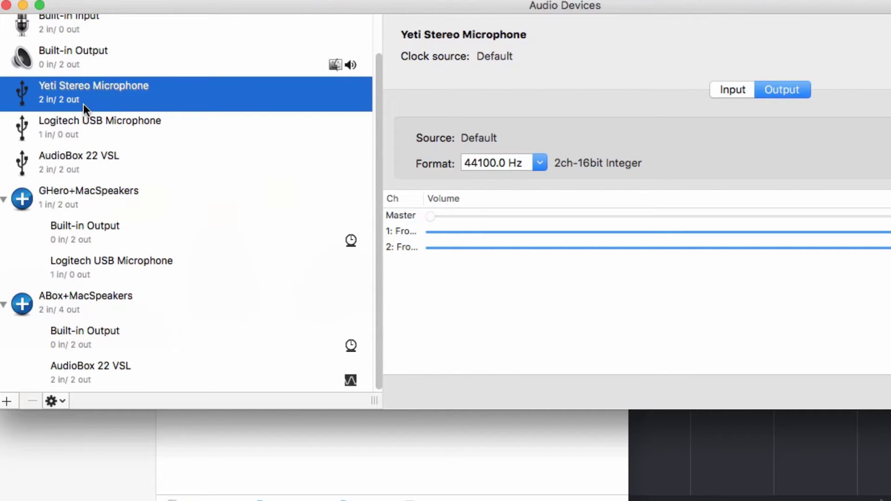
Collapse both aggregates, review their settings, and close Audio Devices and the Utilities folder.
{"action": "left_click", "coordinate": [4, 199]}
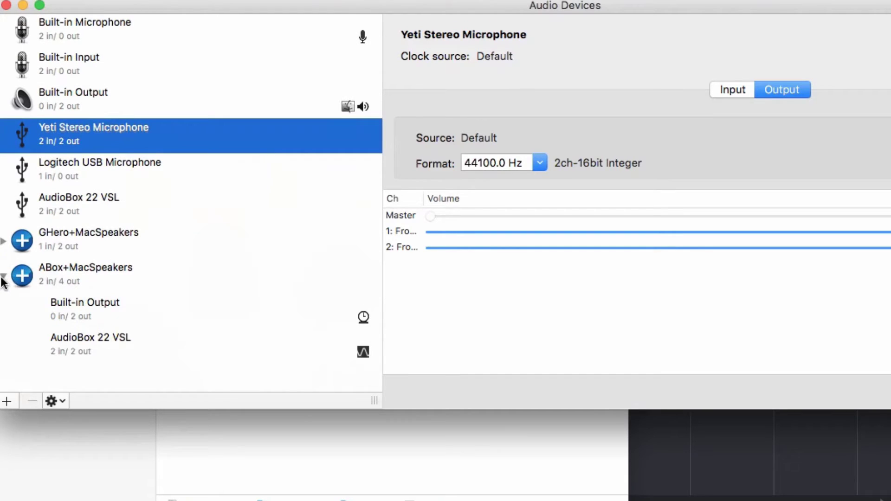
{"action": "left_click", "coordinate": [3, 276]}
{"action": "left_click", "coordinate": [78, 234]}
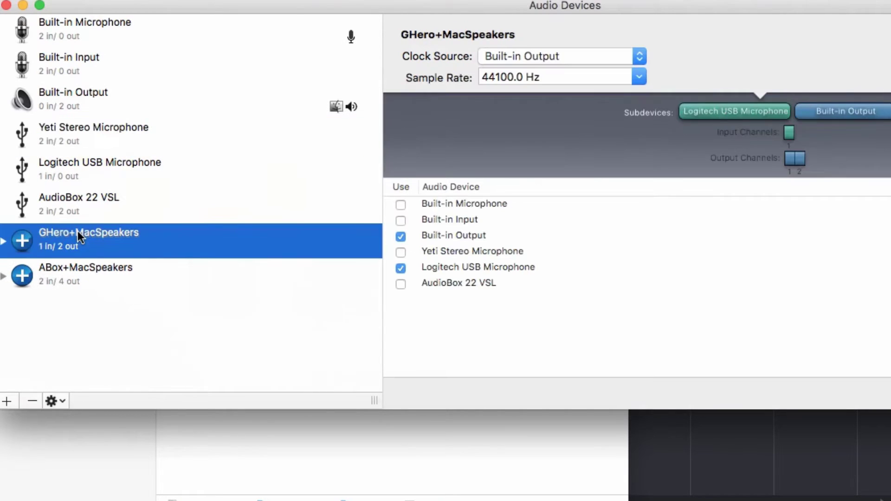
{"action": "left_click", "coordinate": [79, 271]}
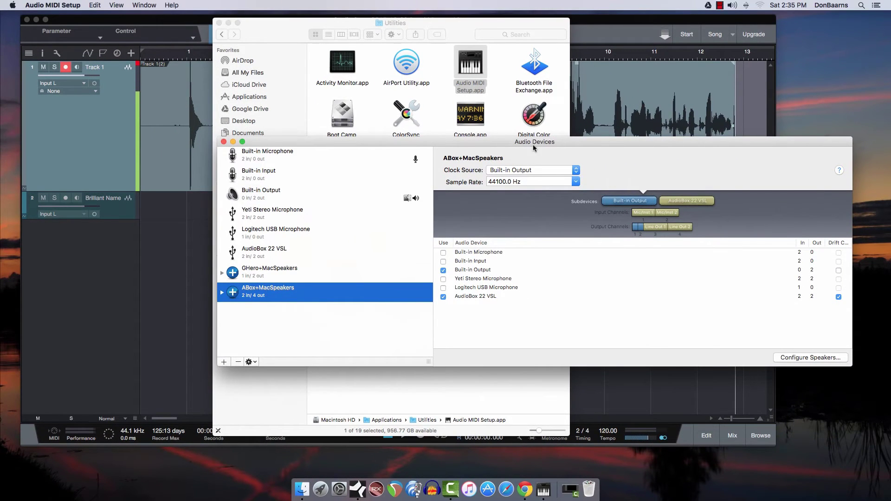
{"action": "left_click", "coordinate": [224, 142]}
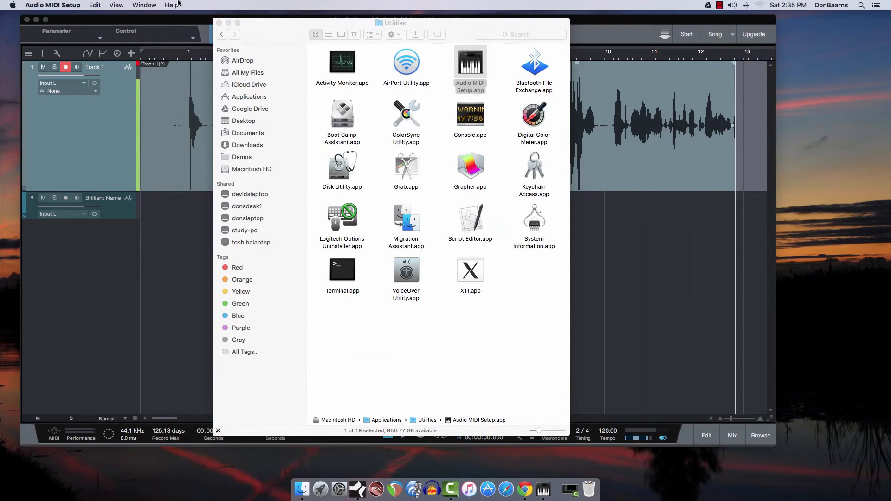
{"action": "left_click", "coordinate": [219, 23]}
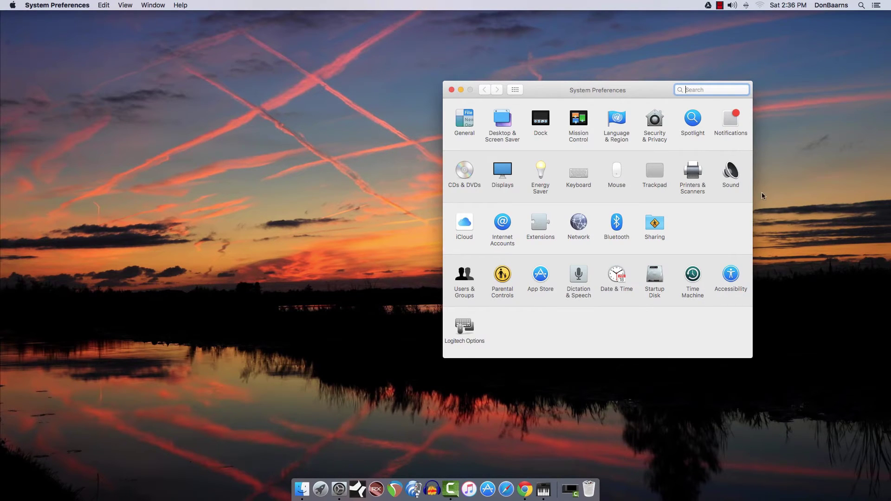
In Sound's Input settings, try AudioBox 22 VSL, Yeti and Internal Microphone, then settle on Logitech USB Microphone.
{"action": "left_click", "coordinate": [728, 179]}
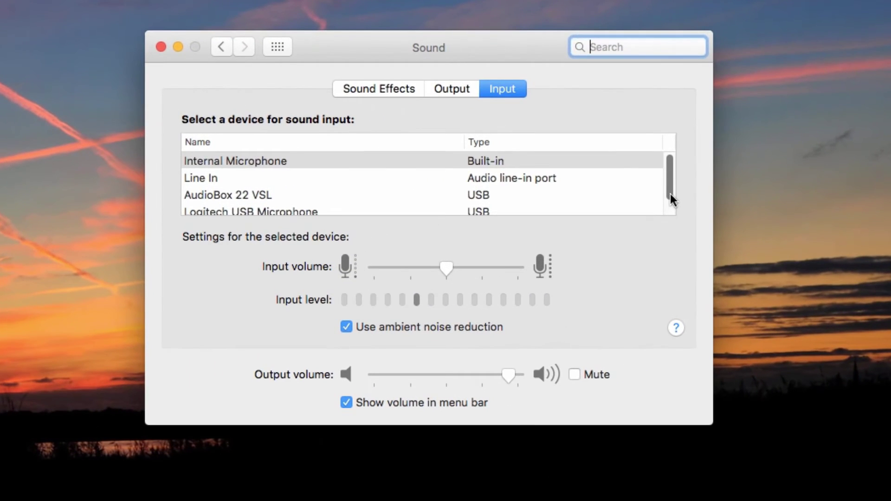
{"action": "left_click_drag", "start_coordinate": [729, 170], "coordinate": [729, 182]}
{"action": "mouse_move", "coordinate": [668, 209]}
{"action": "left_mouse_down"}
{"action": "mouse_move", "coordinate": [669, 179]}
{"action": "mouse_move", "coordinate": [666, 210]}
{"action": "left_mouse_up"}
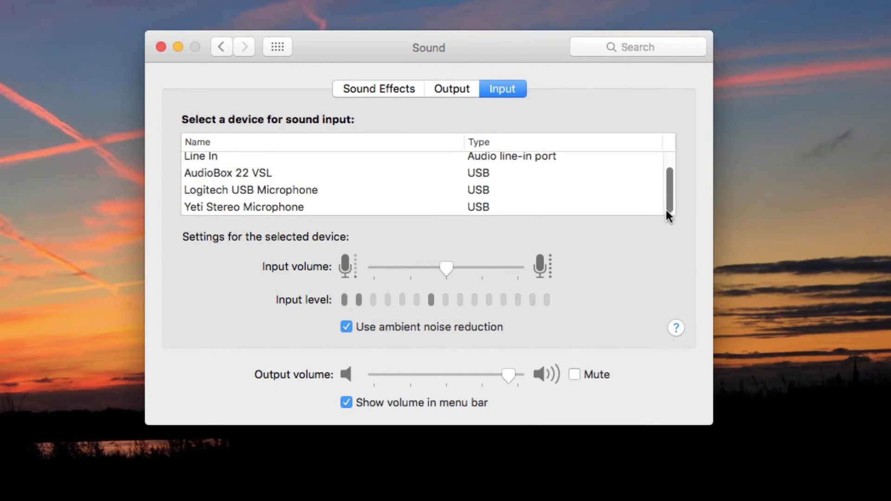
{"action": "left_click", "coordinate": [231, 194]}
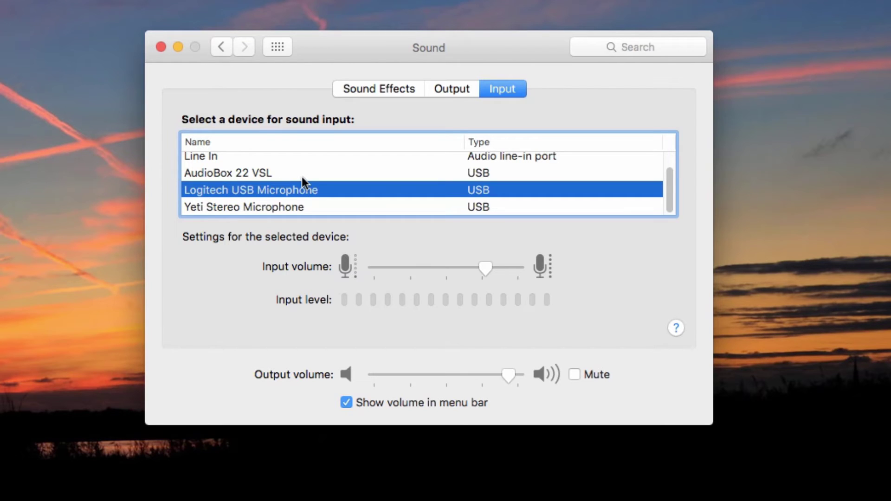
{"action": "left_click", "coordinate": [235, 172]}
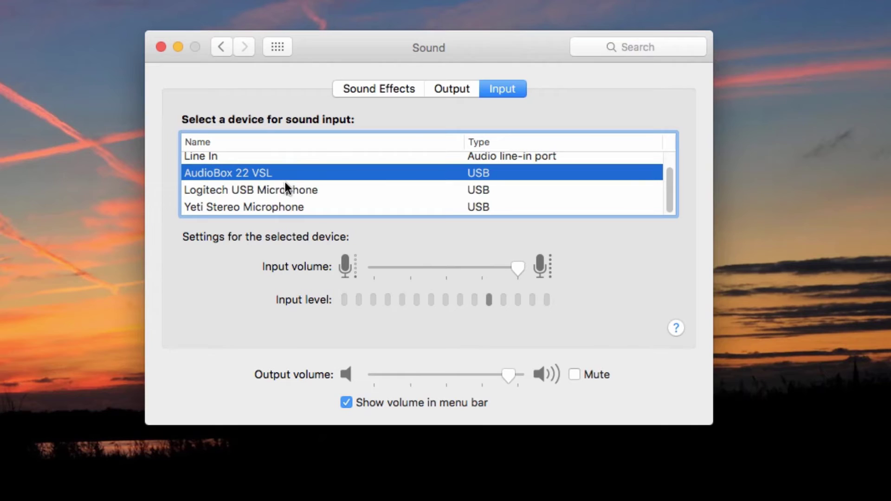
{"action": "left_click", "coordinate": [283, 212]}
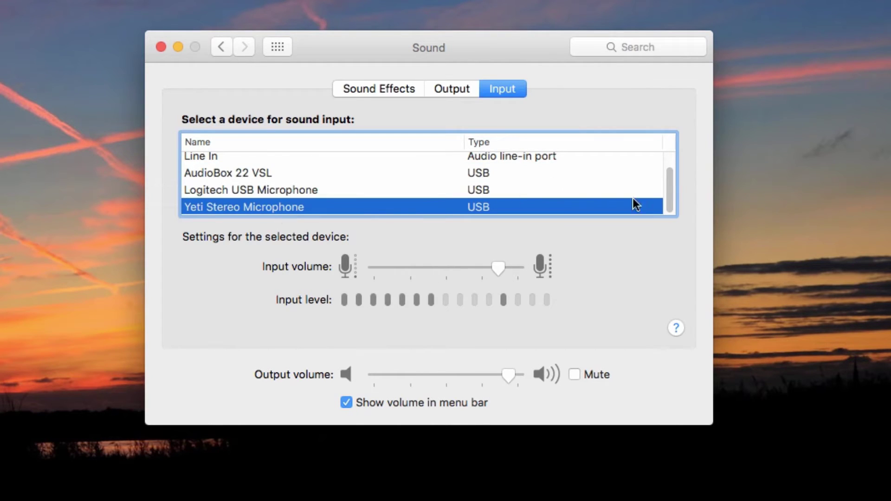
{"action": "left_click_drag", "start_coordinate": [672, 193], "coordinate": [672, 172]}
{"action": "left_click", "coordinate": [234, 162]}
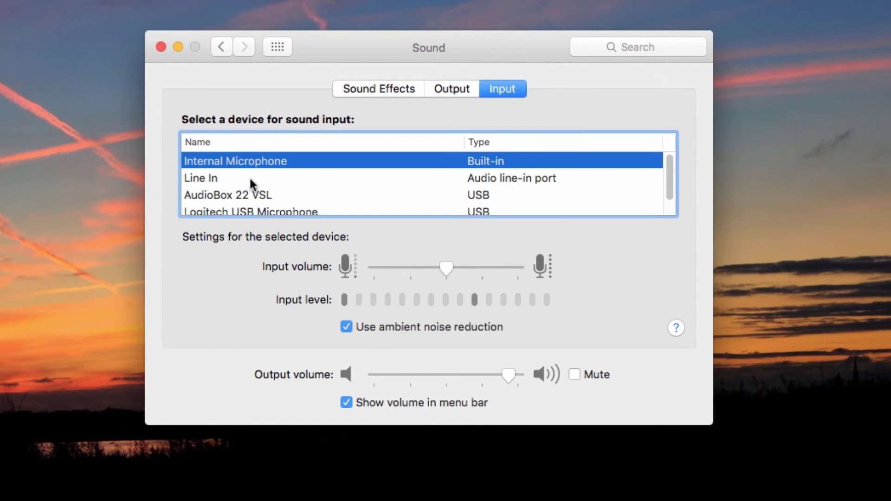
{"action": "left_click", "coordinate": [240, 192]}
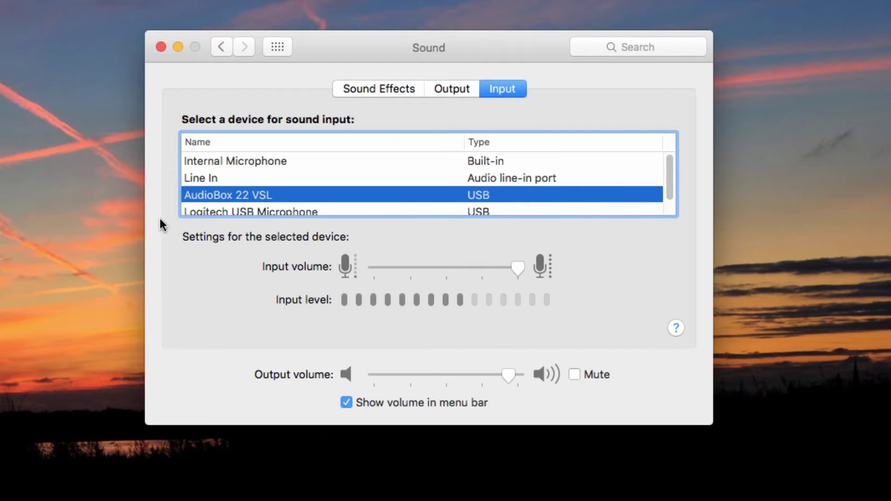
{"action": "left_click", "coordinate": [192, 212]}
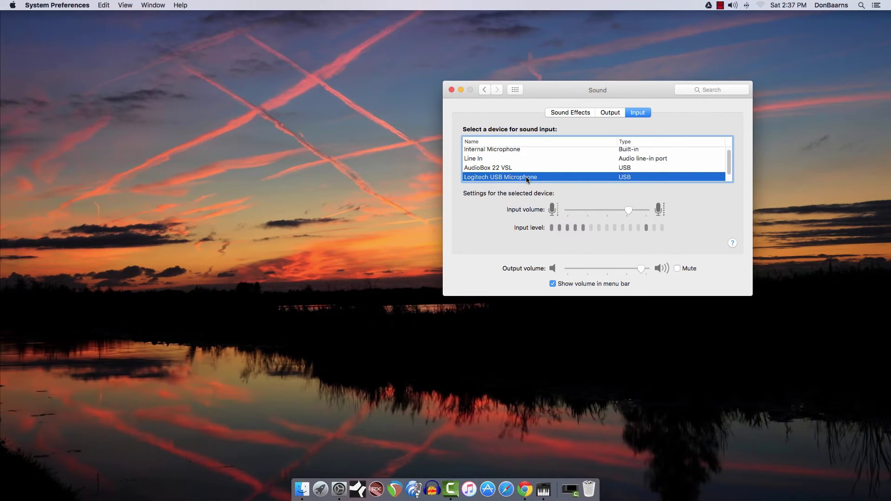
Close All My Files, launch Audio MIDI Setup from Utilities, and show its Audio Devices window.
{"action": "left_click", "coordinate": [304, 491]}
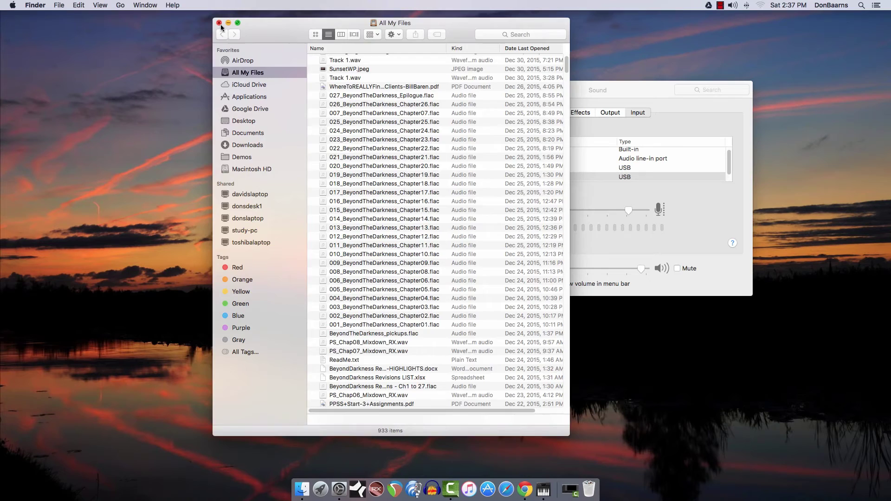
{"action": "left_click", "coordinate": [219, 23]}
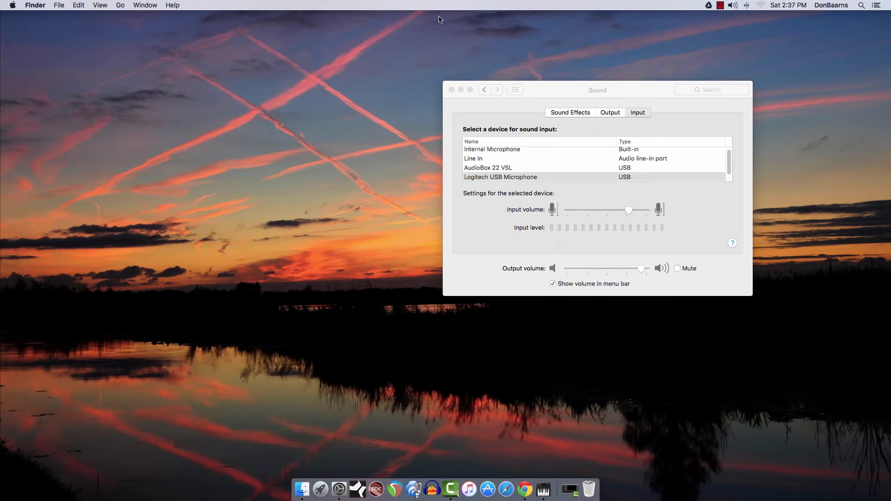
{"action": "left_click", "coordinate": [121, 5]}
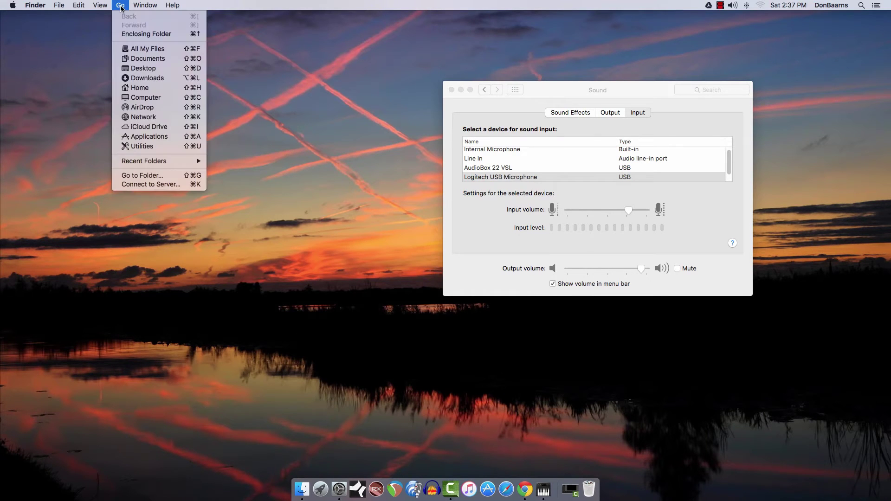
{"action": "left_click", "coordinate": [138, 147]}
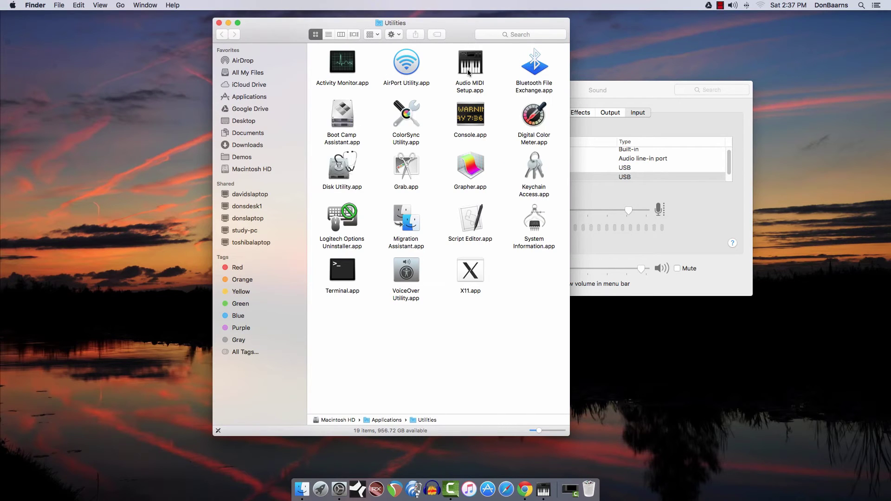
{"action": "double_click", "coordinate": [467, 68]}
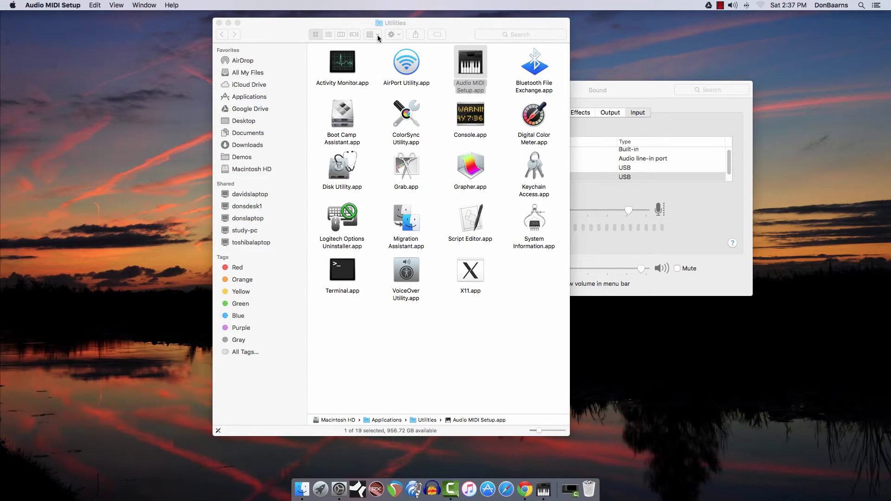
{"action": "left_click", "coordinate": [144, 5]}
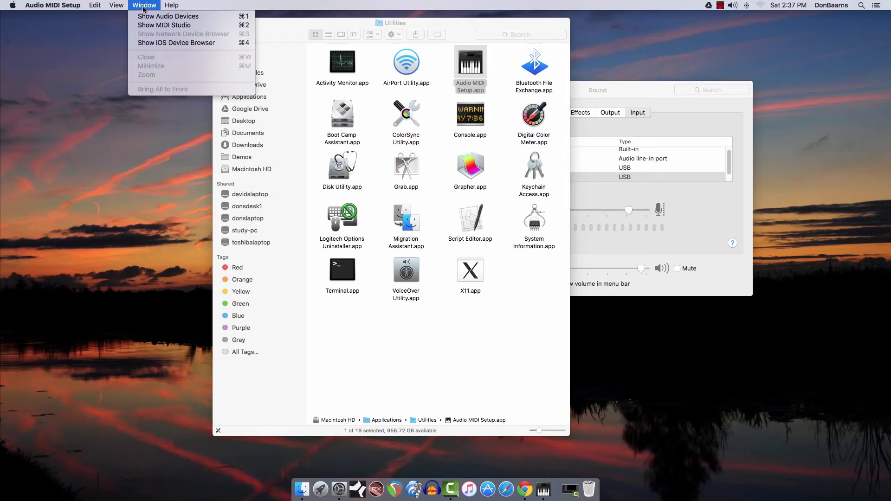
{"action": "left_click", "coordinate": [149, 17]}
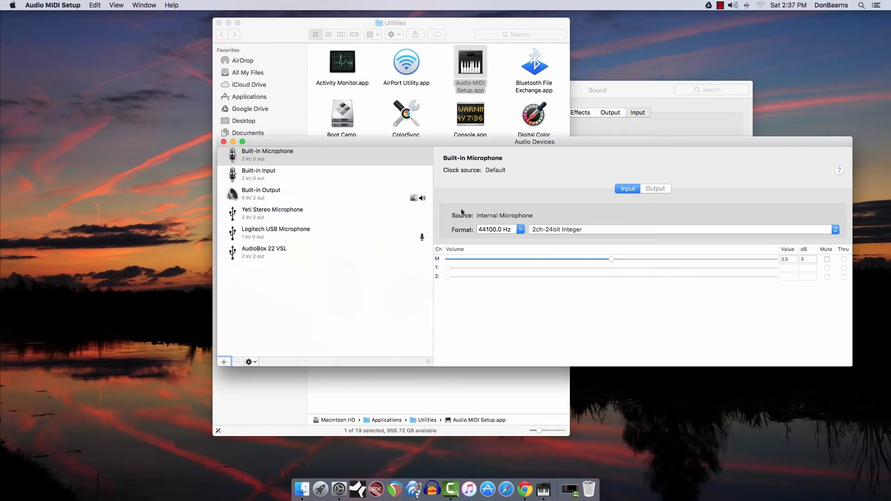
Close the Utilities folder window and the Sound settings window.
{"action": "left_click", "coordinate": [219, 23]}
{"action": "left_click", "coordinate": [566, 106]}
{"action": "left_click_drag", "start_coordinate": [565, 93], "coordinate": [646, 66]}
{"action": "left_click", "coordinate": [530, 65]}
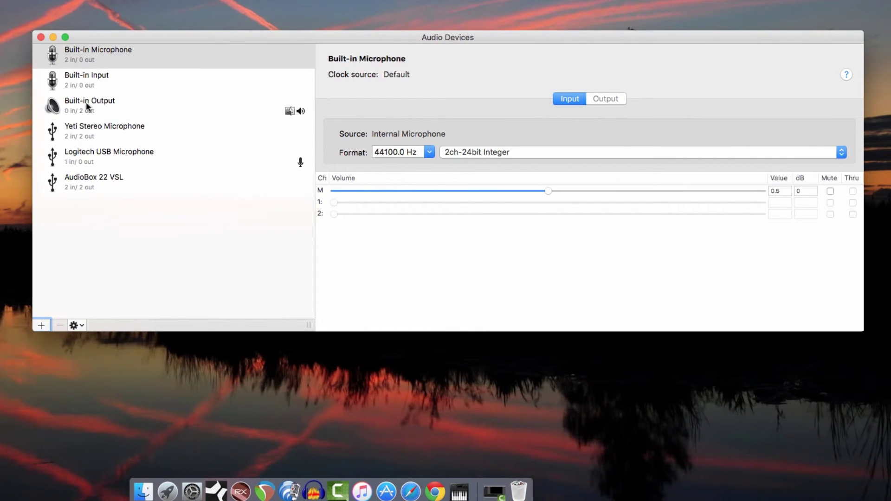
Review the Logitech USB Microphone and Built-in Output settings, then bring up the add-device menu.
{"action": "left_click", "coordinate": [94, 162]}
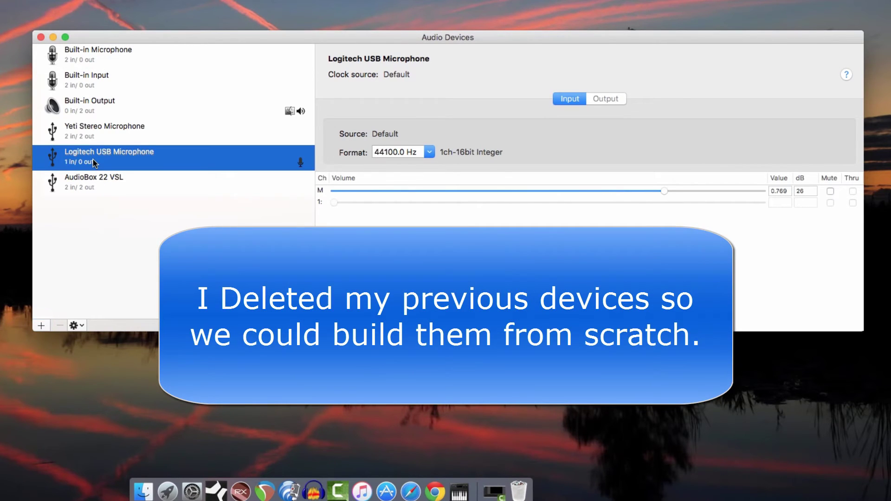
{"action": "left_click", "coordinate": [80, 107]}
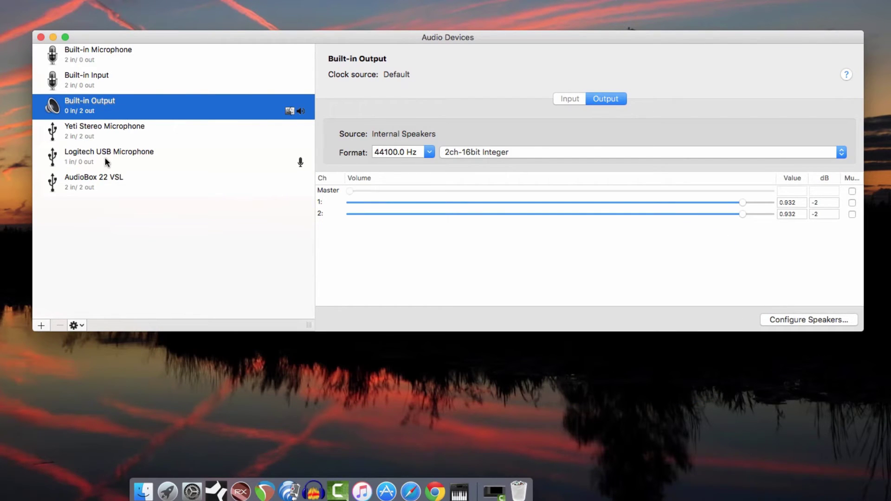
{"action": "left_click", "coordinate": [105, 160]}
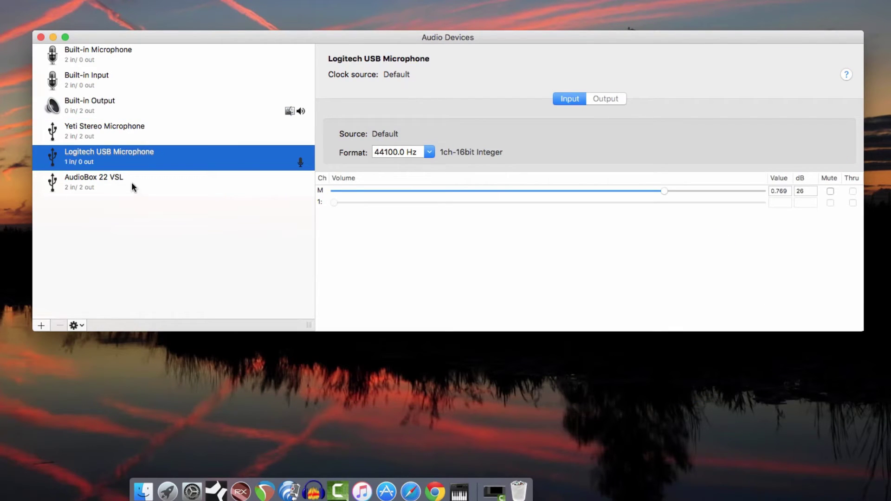
{"action": "left_click", "coordinate": [40, 328]}
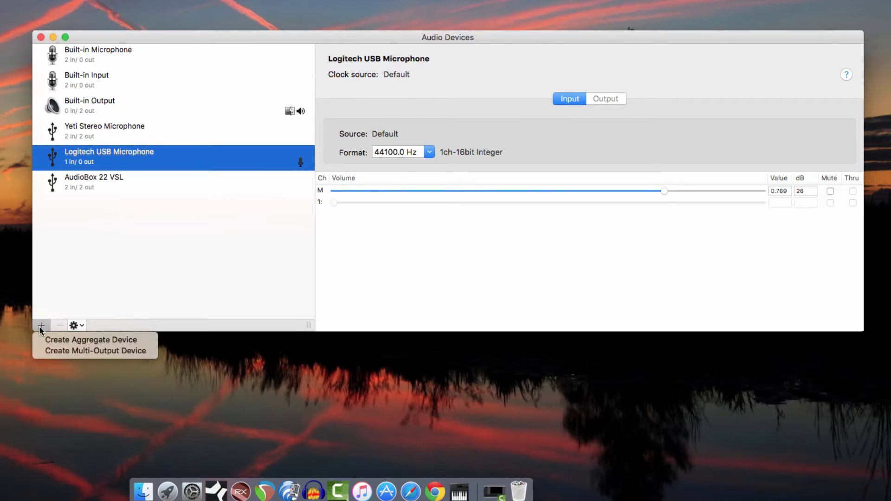
Create a new aggregate device and name it GHero+MacSpeakers.
{"action": "left_click", "coordinate": [64, 341]}
{"action": "double_click", "coordinate": [81, 205]}
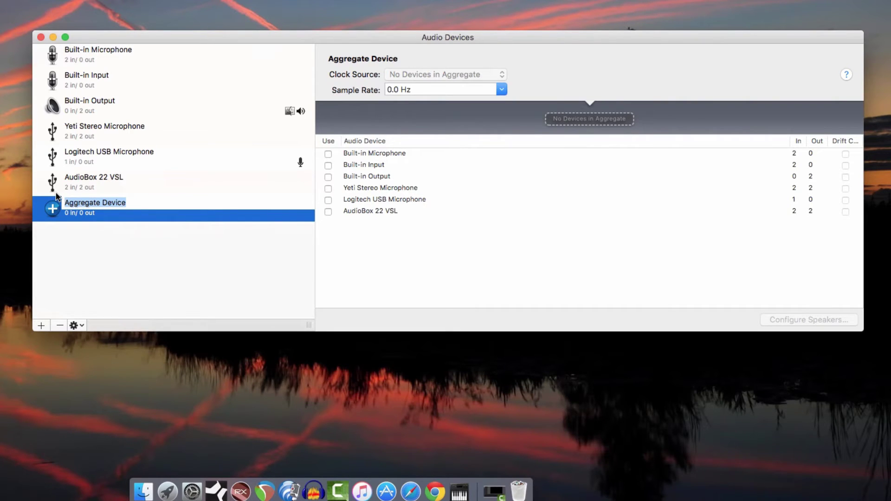
{"action": "type", "text": "GHe"}
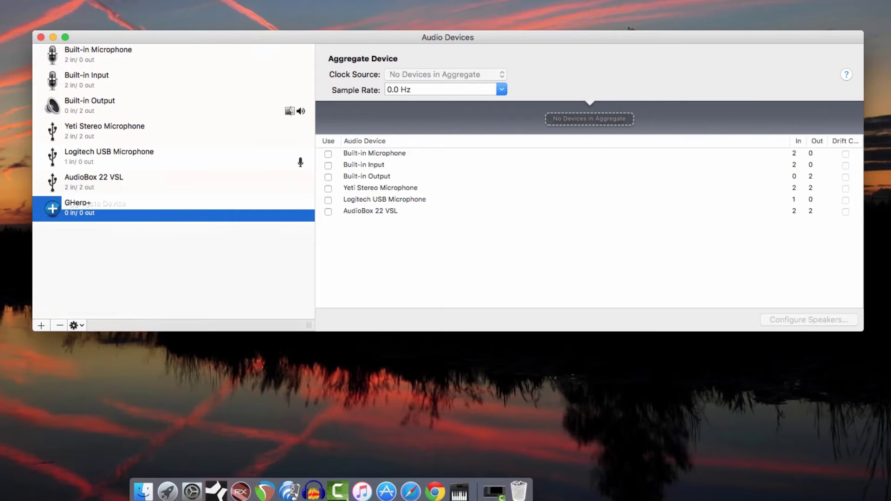
{"action": "type", "text": "ro+MacSpeakers"}
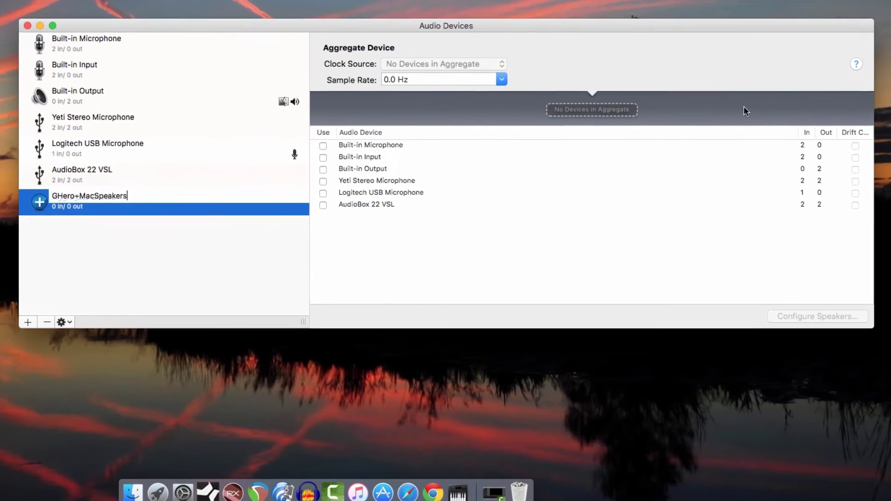
{"action": "key", "text": "Return"}
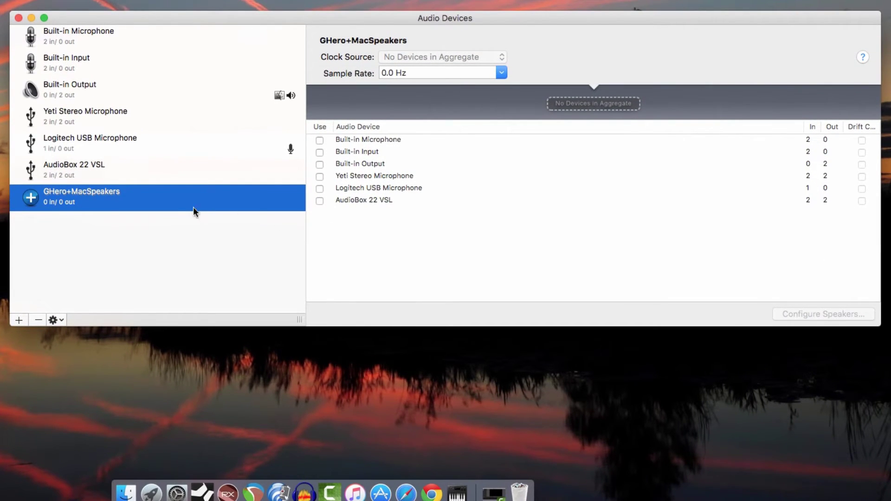
Use Logitech USB Microphone and Built-in Output in it, clocked from Built-in Output.
{"action": "left_click", "coordinate": [319, 189]}
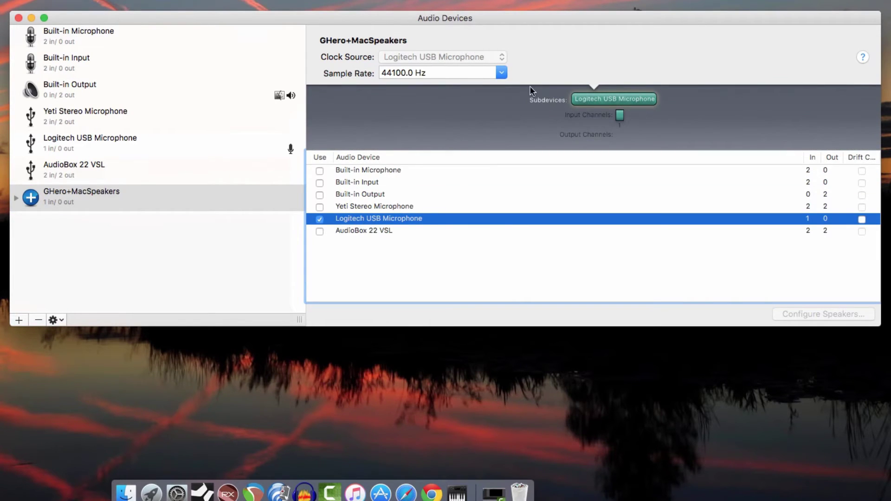
{"action": "left_click", "coordinate": [320, 195]}
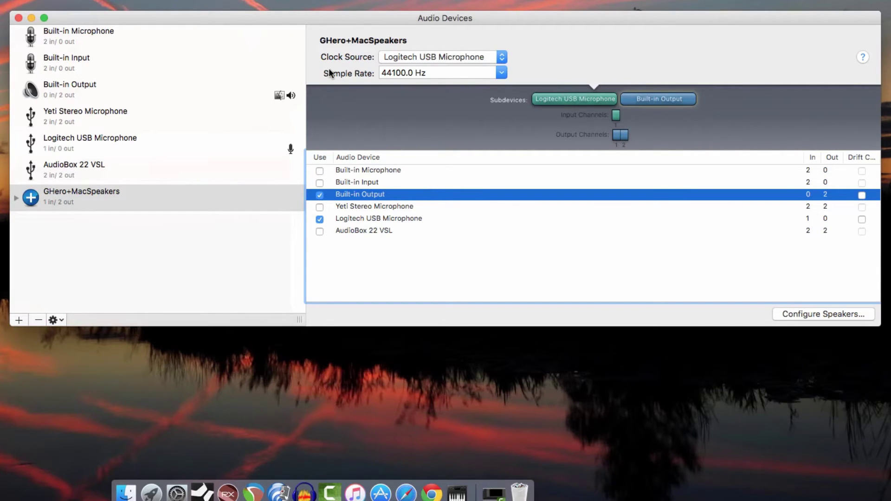
{"action": "left_click", "coordinate": [500, 57]}
{"action": "left_click", "coordinate": [467, 47]}
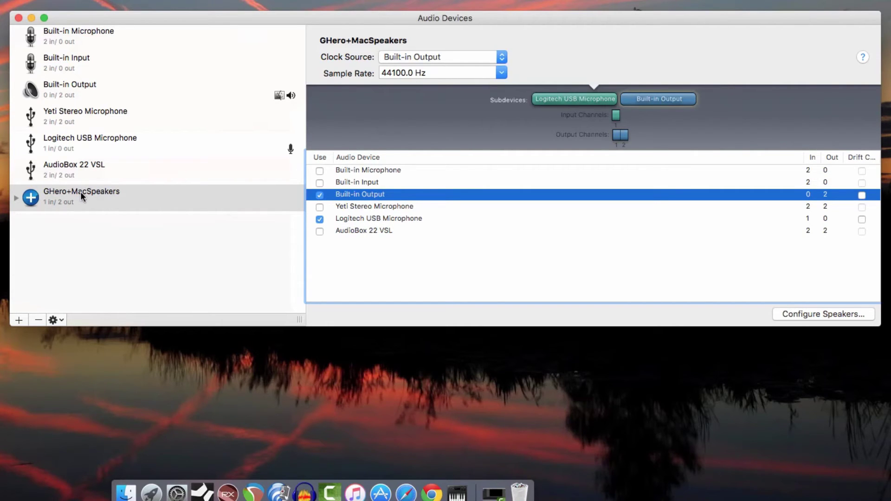
{"action": "left_click", "coordinate": [60, 173]}
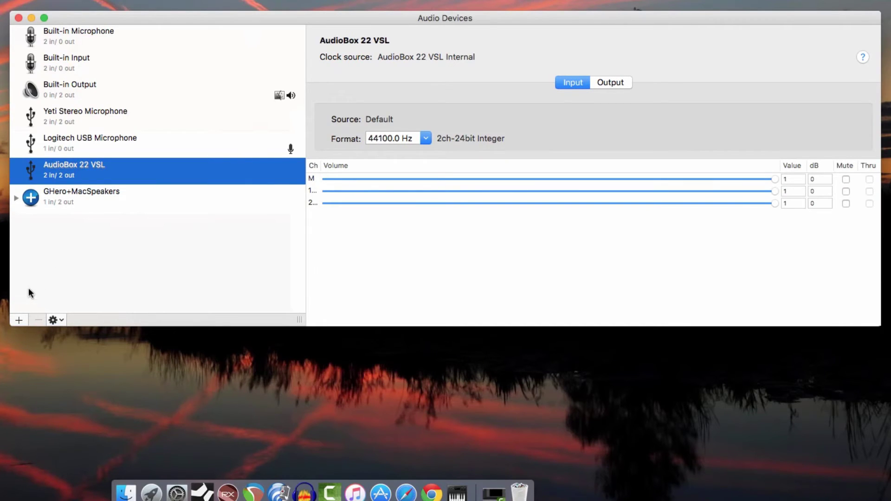
Add another aggregate device and rename it ABox+MacSpeakers.
{"action": "left_click", "coordinate": [18, 320]}
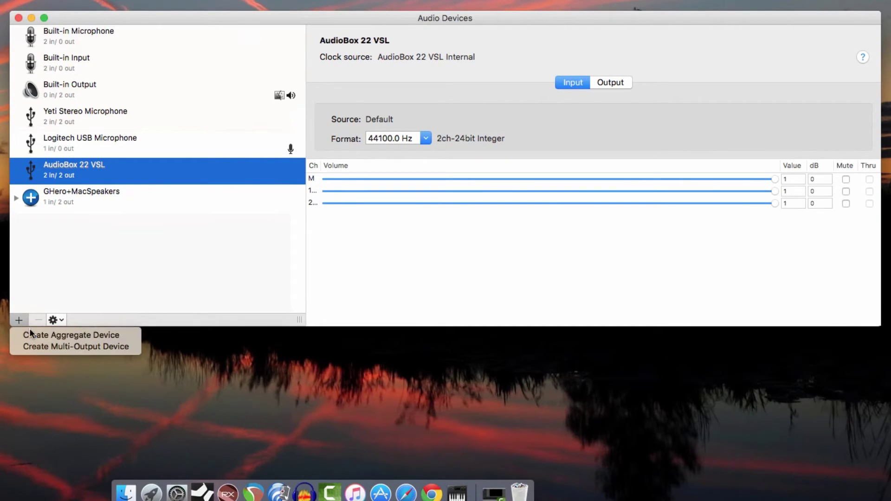
{"action": "left_click", "coordinate": [32, 335]}
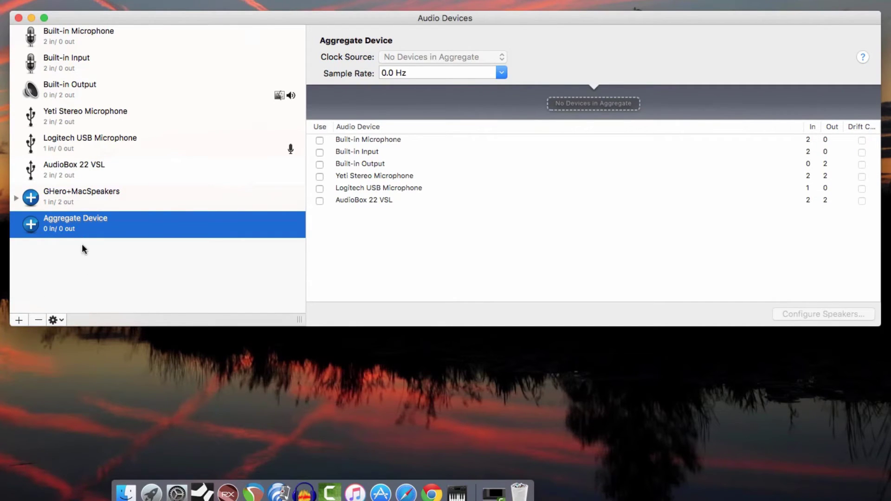
{"action": "double_click", "coordinate": [76, 220]}
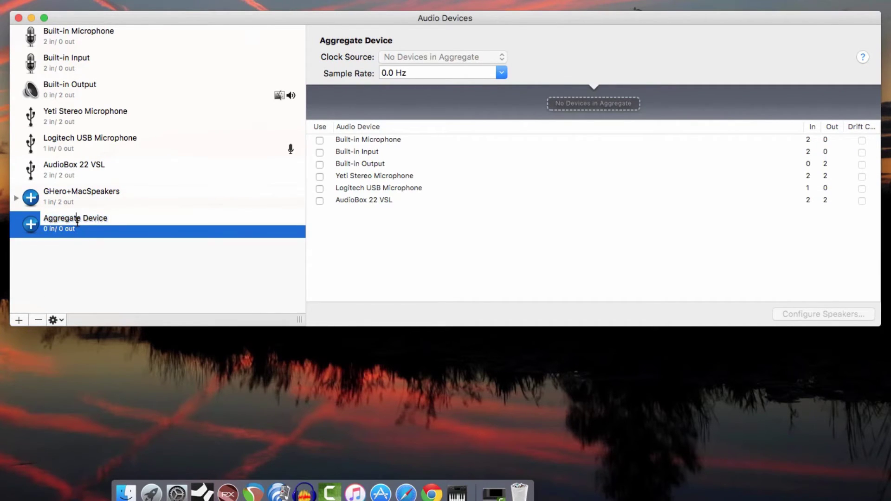
{"action": "left_click_drag", "start_coordinate": [107, 219], "coordinate": [28, 228]}
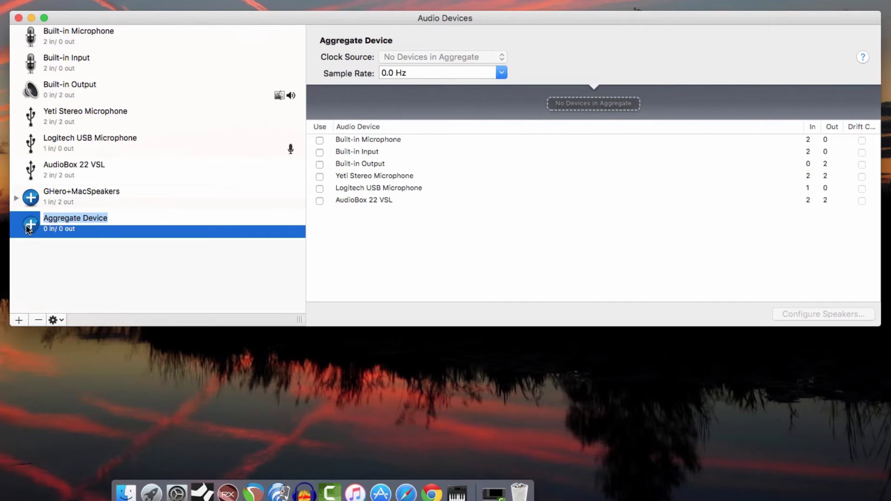
{"action": "type", "text": "ABox"}
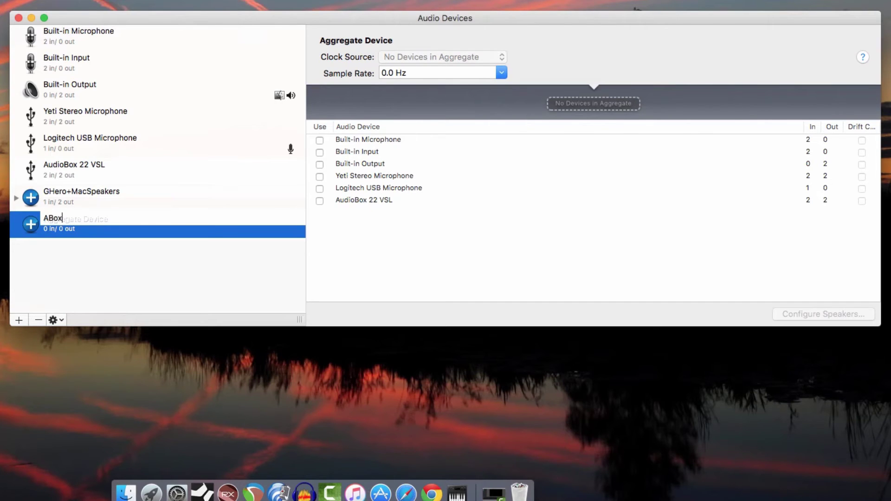
{"action": "type", "text": "+Maa"}
{"action": "type", "text": "Spek"}
{"action": "type", "text": "kers"}
{"action": "key", "text": "Return"}
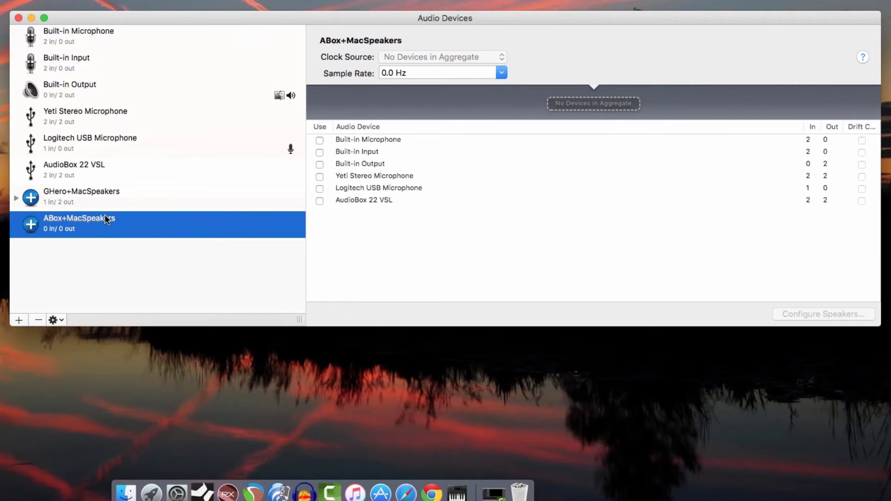
Try adding Built-in Output and AudioBox 22 VSL to ABox+MacSpeakers in different orders.
{"action": "left_click", "coordinate": [320, 165]}
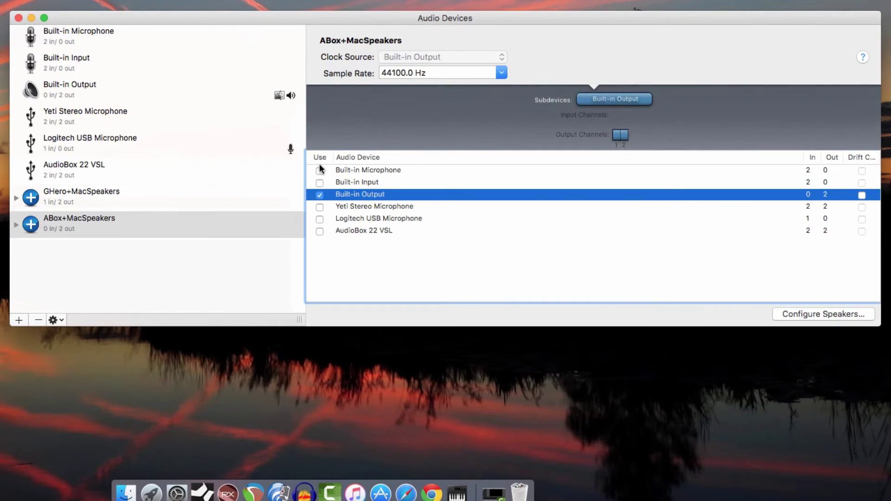
{"action": "left_click", "coordinate": [320, 231]}
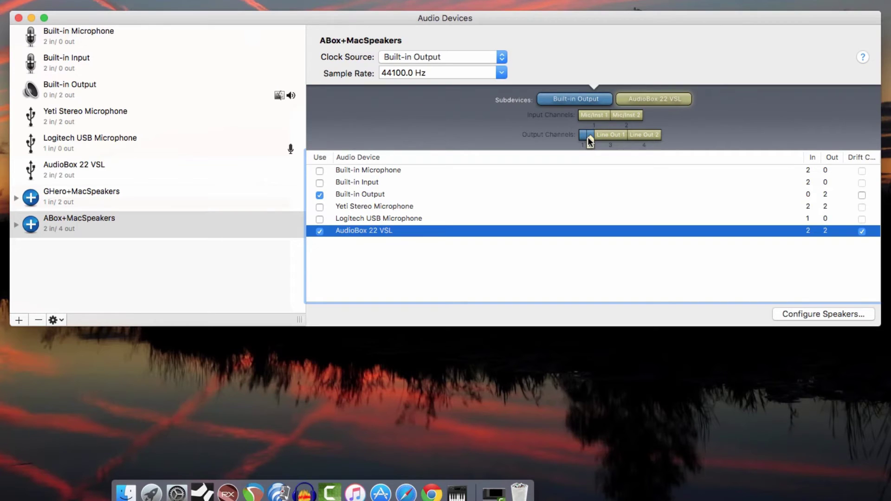
{"action": "left_click", "coordinate": [319, 231]}
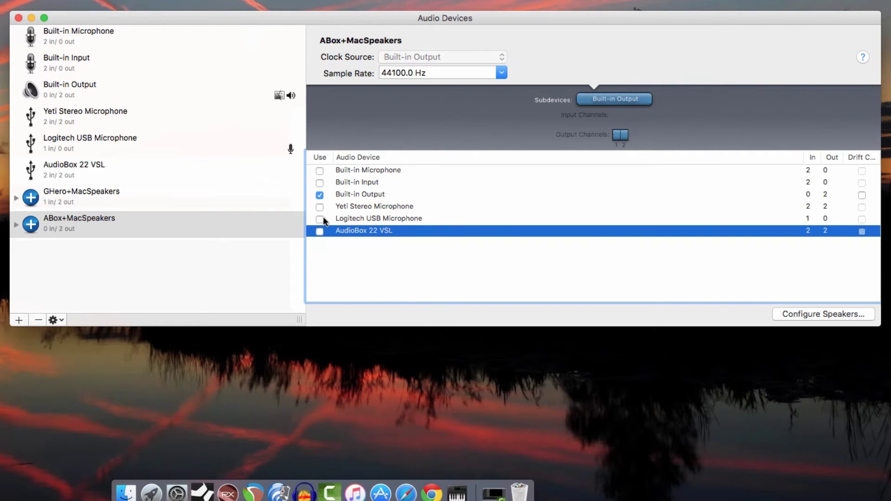
{"action": "left_click", "coordinate": [320, 195]}
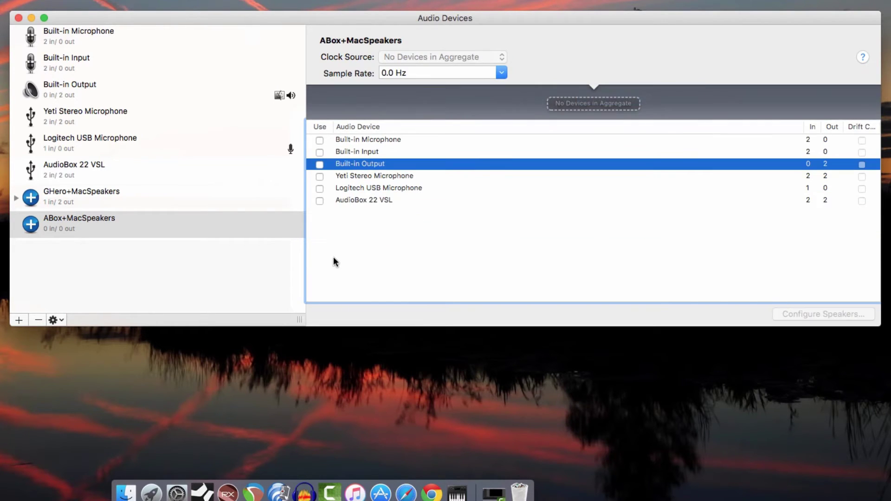
{"action": "left_click", "coordinate": [319, 201]}
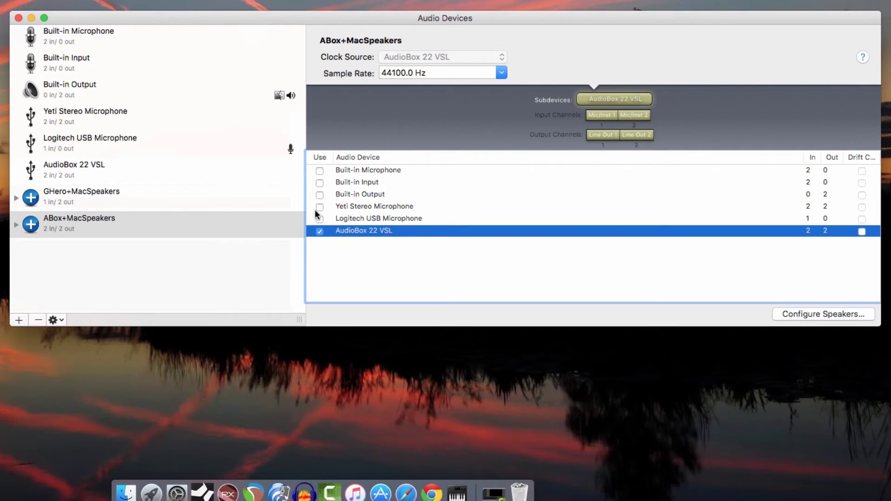
{"action": "left_click", "coordinate": [319, 195]}
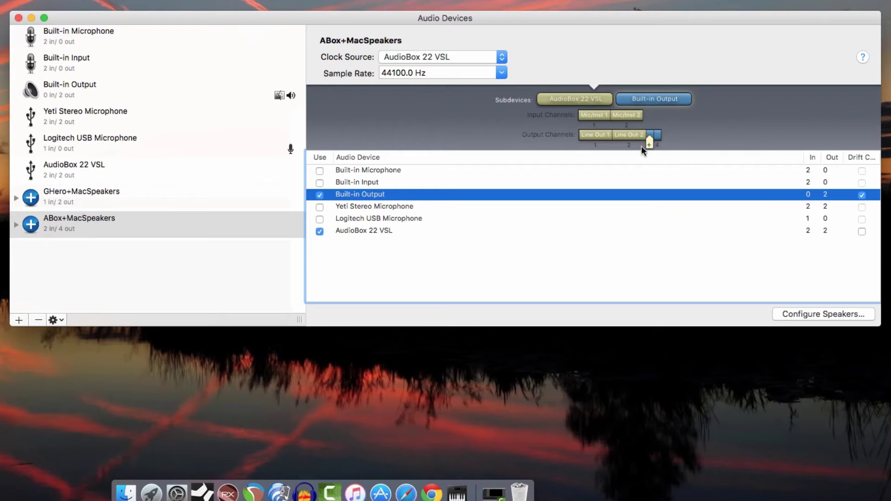
Re-add Built-in Output first, then AudioBox 22 VSL, and quit Audio MIDI Setup.
{"action": "left_click", "coordinate": [319, 196]}
{"action": "left_click", "coordinate": [319, 231]}
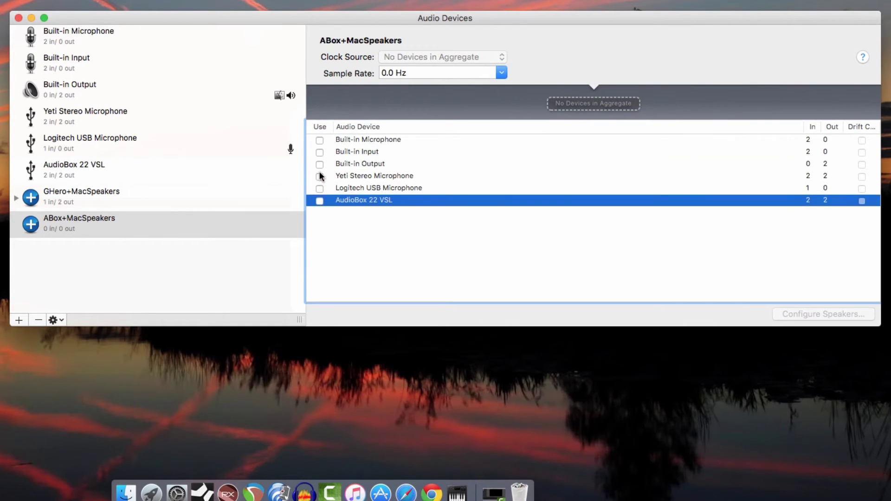
{"action": "left_click", "coordinate": [319, 164]}
{"action": "left_click", "coordinate": [320, 231]}
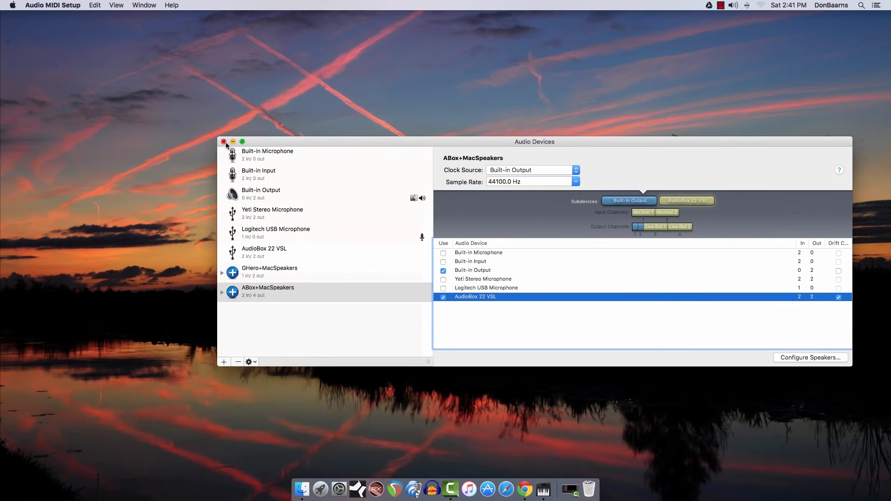
{"action": "left_click", "coordinate": [224, 142]}
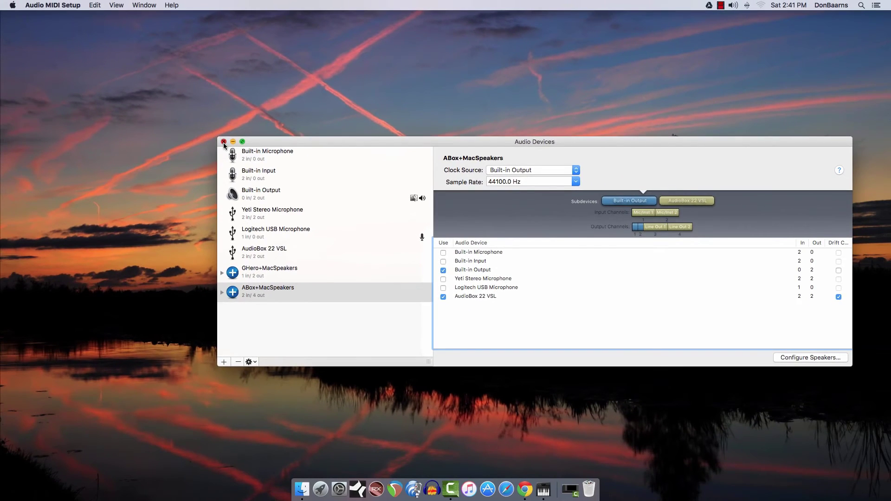
{"action": "left_click", "coordinate": [223, 142]}
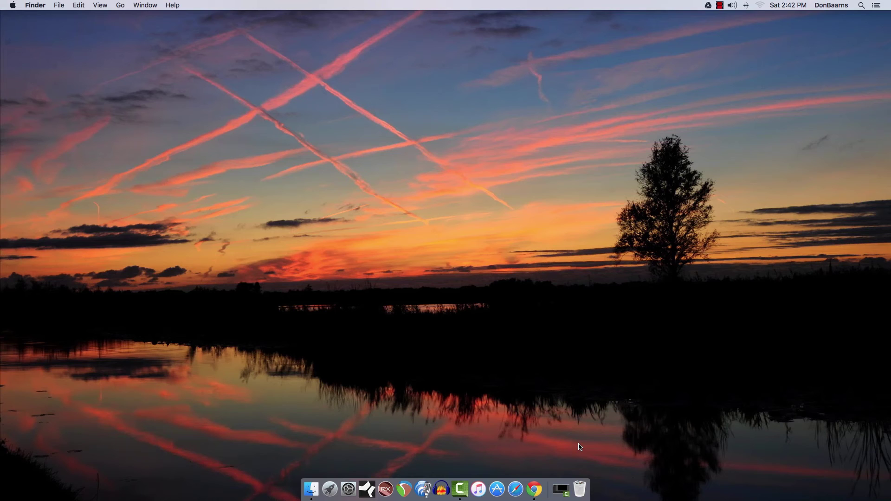
Launch Studio One from the Dock to its Start page, briefly opening and dismissing the Apple menu.
{"action": "left_click", "coordinate": [367, 491]}
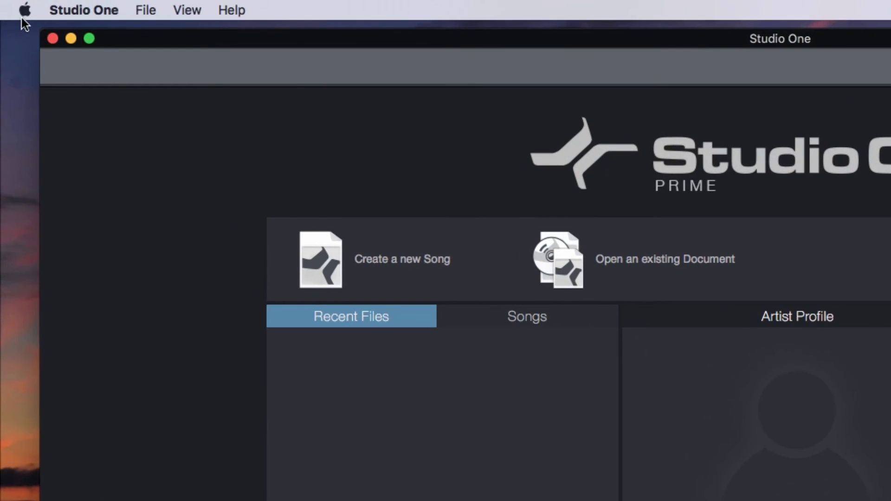
{"action": "left_click", "coordinate": [24, 11]}
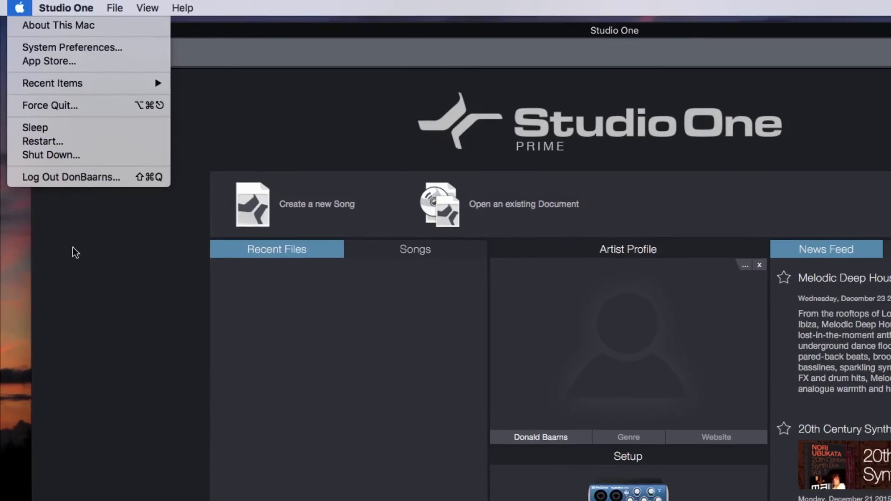
{"action": "left_click", "coordinate": [76, 253]}
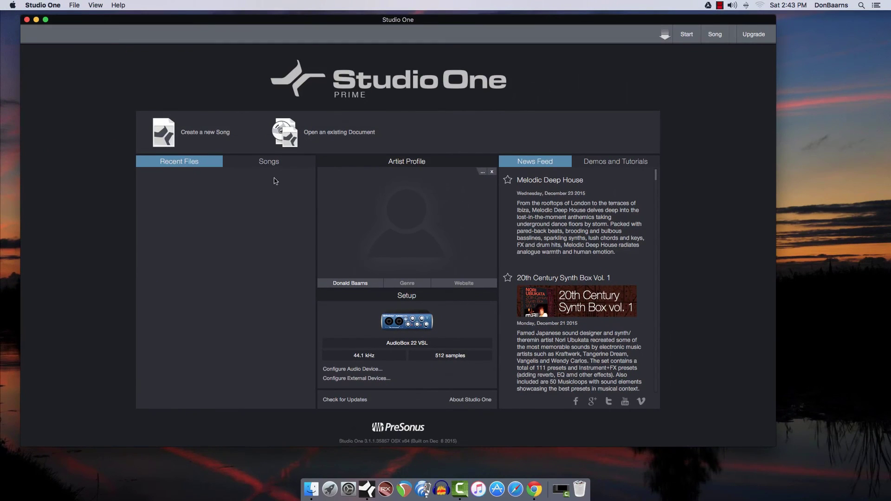
{"action": "left_click", "coordinate": [201, 134]}
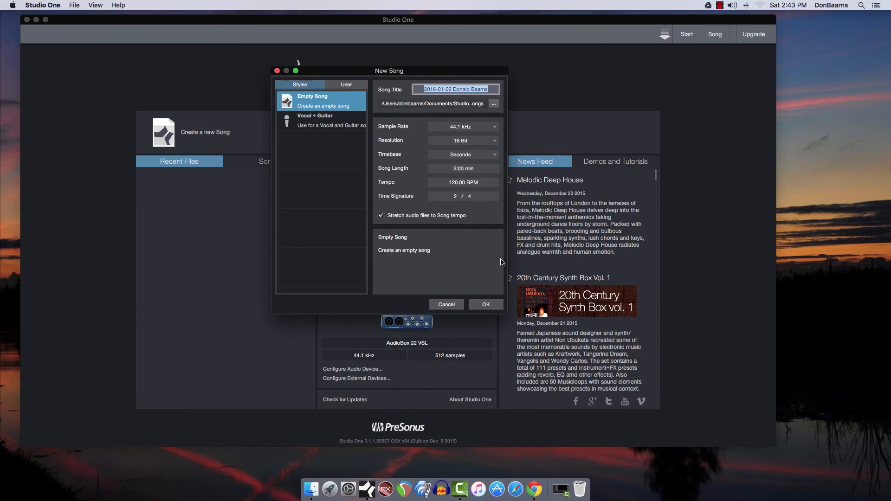
{"action": "left_click", "coordinate": [486, 306]}
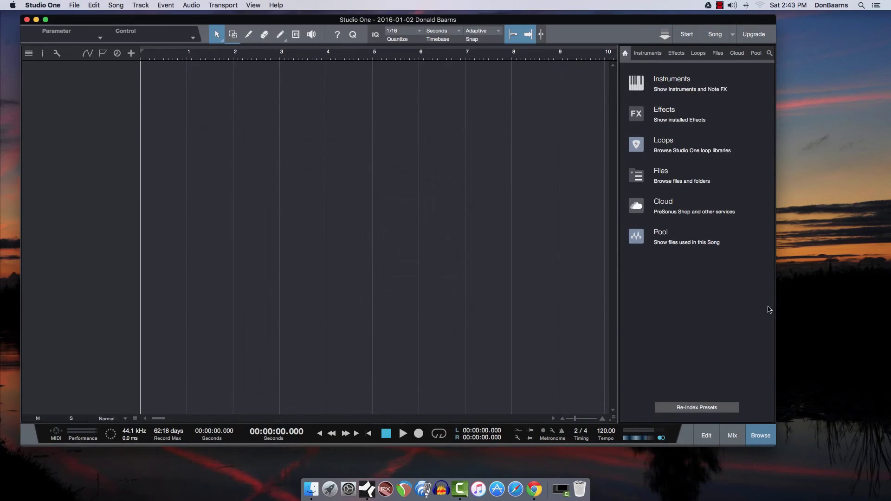
{"action": "left_click", "coordinate": [760, 441]}
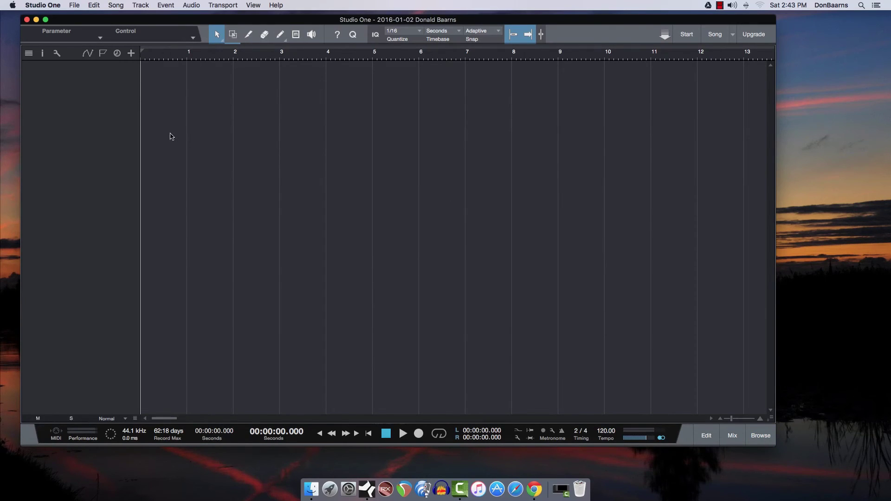
{"action": "right_click", "coordinate": [73, 98]}
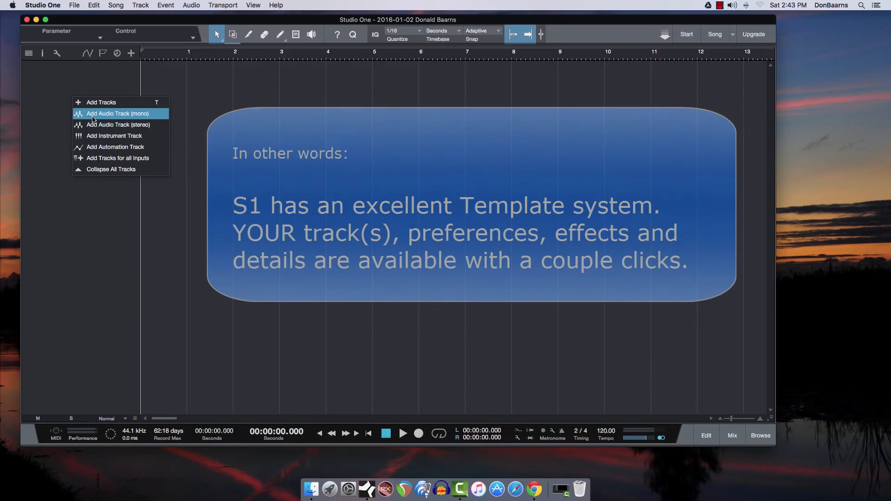
{"action": "left_click", "coordinate": [94, 116]}
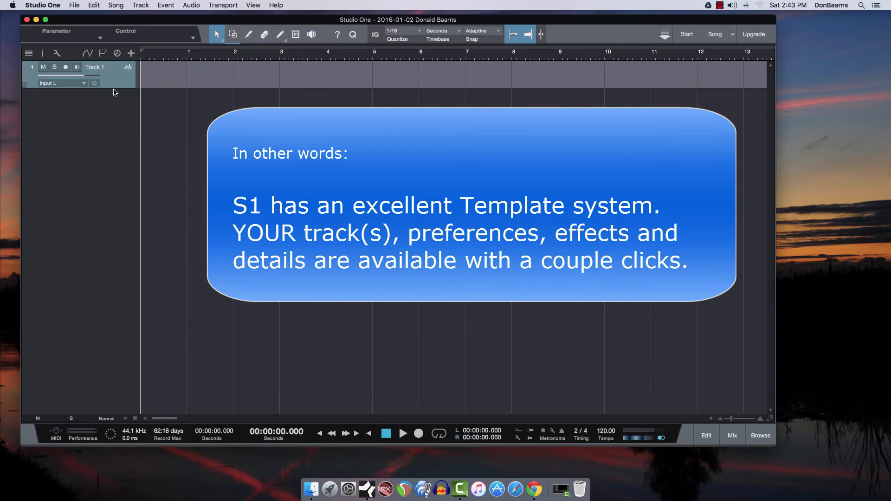
{"action": "left_click_drag", "start_coordinate": [115, 88], "coordinate": [106, 228]}
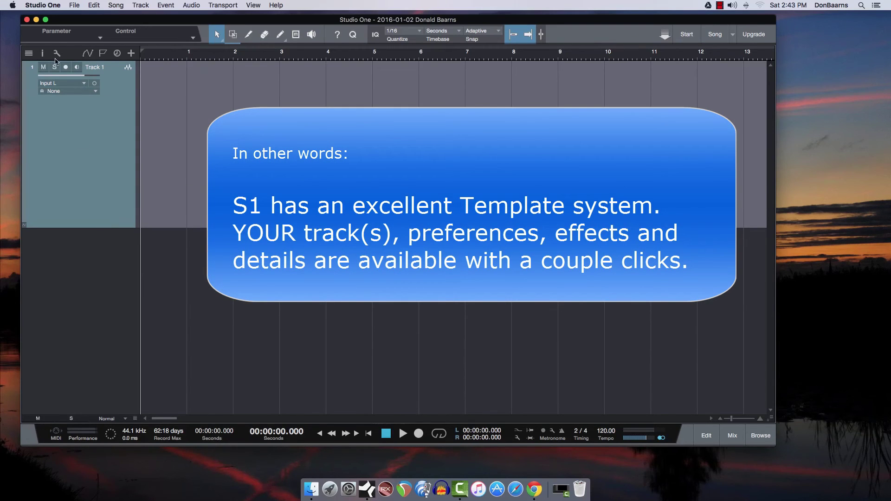
{"action": "left_click", "coordinate": [66, 67]}
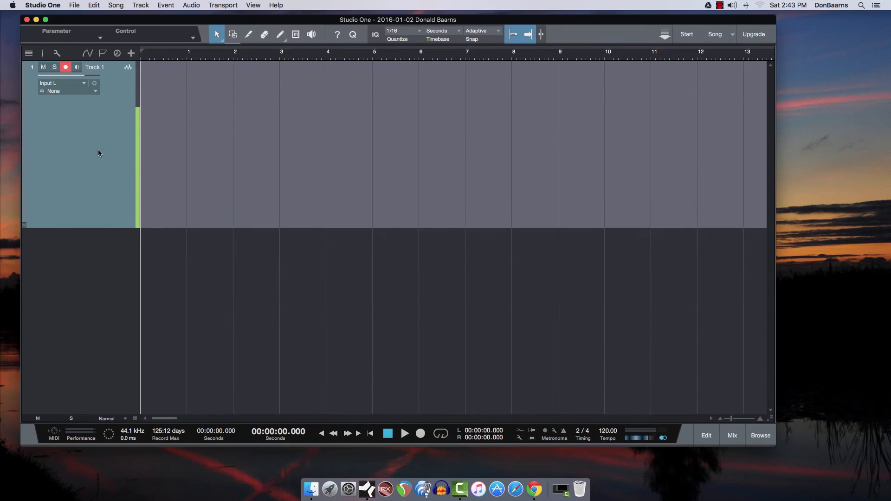
Choose GHero+MacSpeakers as the audio device in Audio Setup preferences and confirm with OK.
{"action": "left_click", "coordinate": [128, 432]}
{"action": "left_click", "coordinate": [290, 132]}
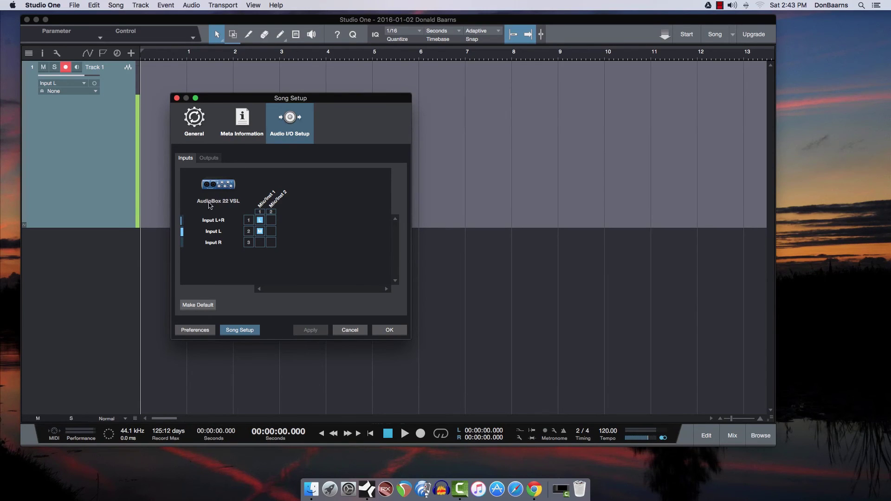
{"action": "left_click", "coordinate": [203, 330]}
{"action": "left_click", "coordinate": [357, 163]}
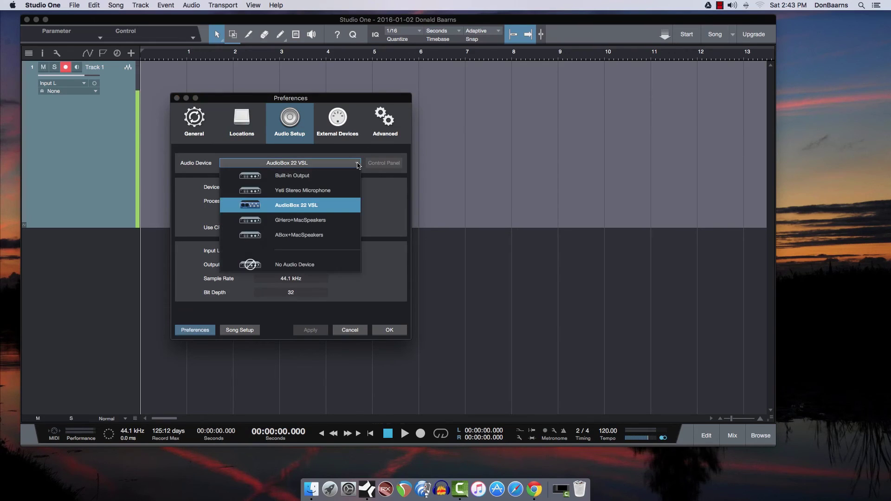
{"action": "key", "text": "Escape"}
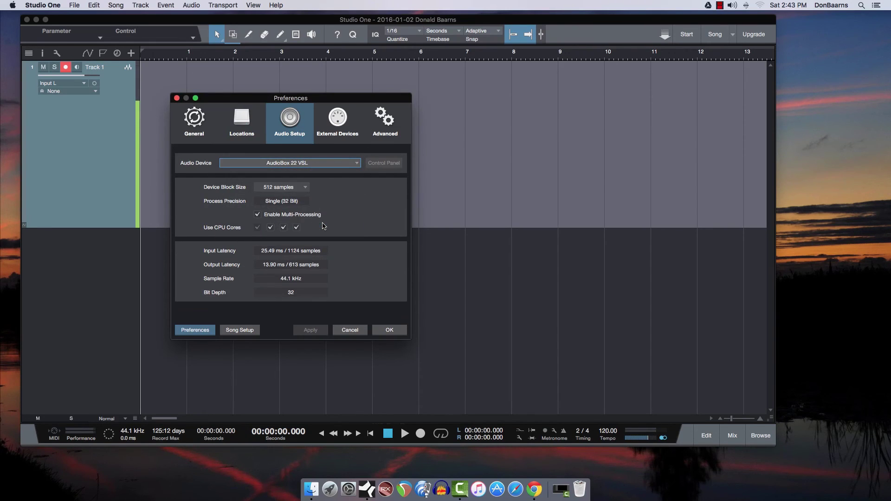
{"action": "left_click", "coordinate": [389, 330]}
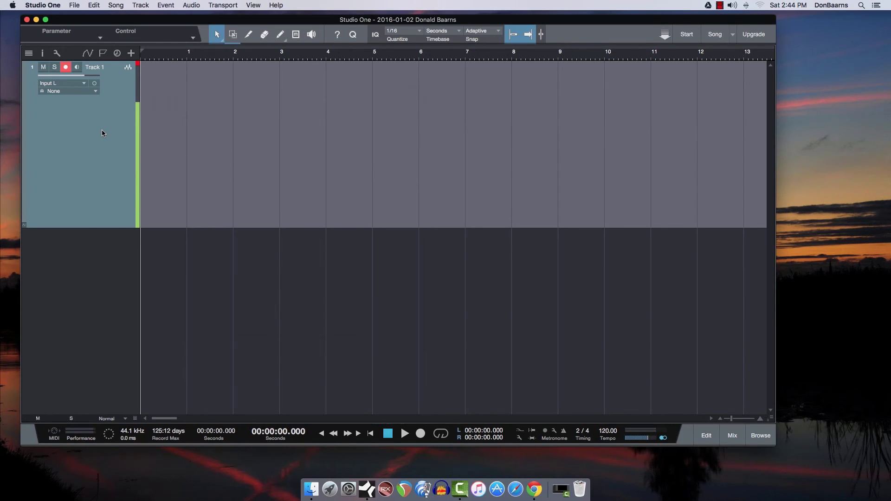
Record a spoken narration take on Track 1 from bar 1, stopping it with Space.
{"action": "key", "text": "KP_Multiply"}
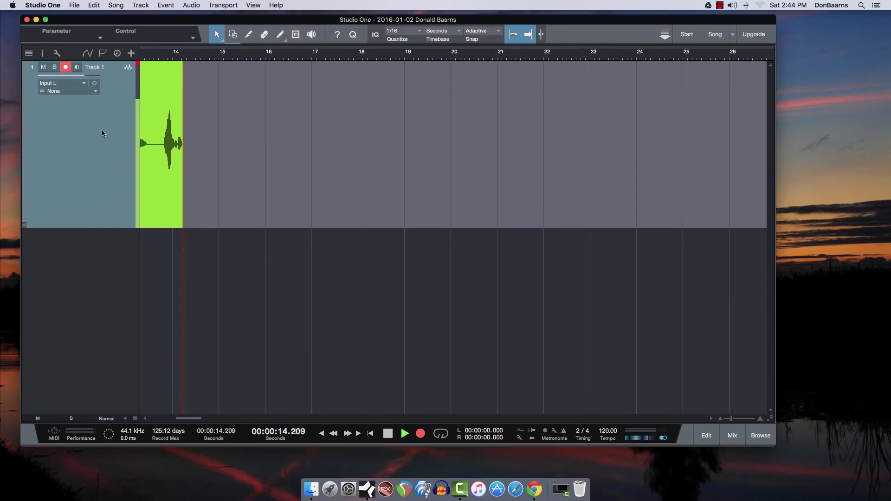
{"action": "key", "text": "space"}
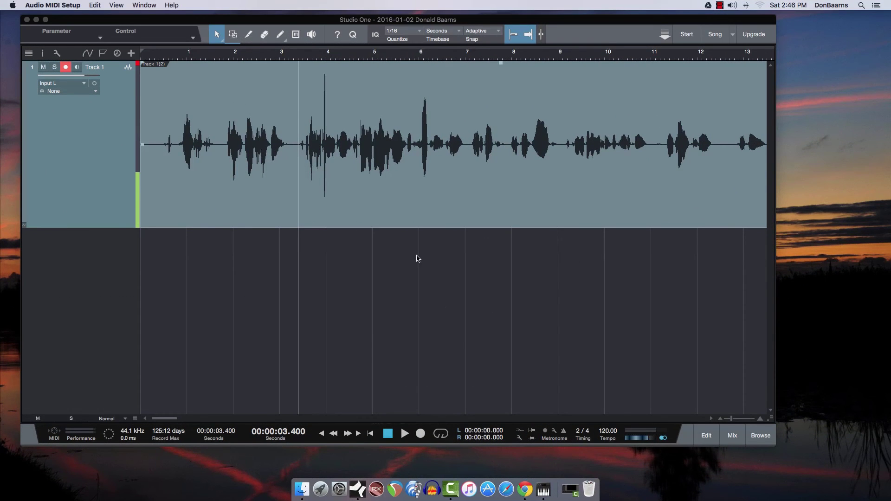
Set the Mac's Sound input to Logitech USB Microphone and close System Preferences.
{"action": "left_click", "coordinate": [339, 489]}
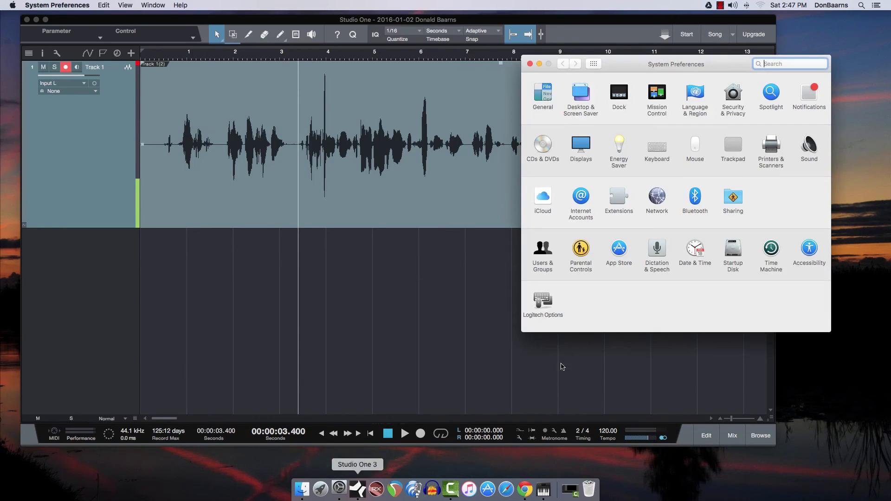
{"action": "left_click", "coordinate": [812, 150]}
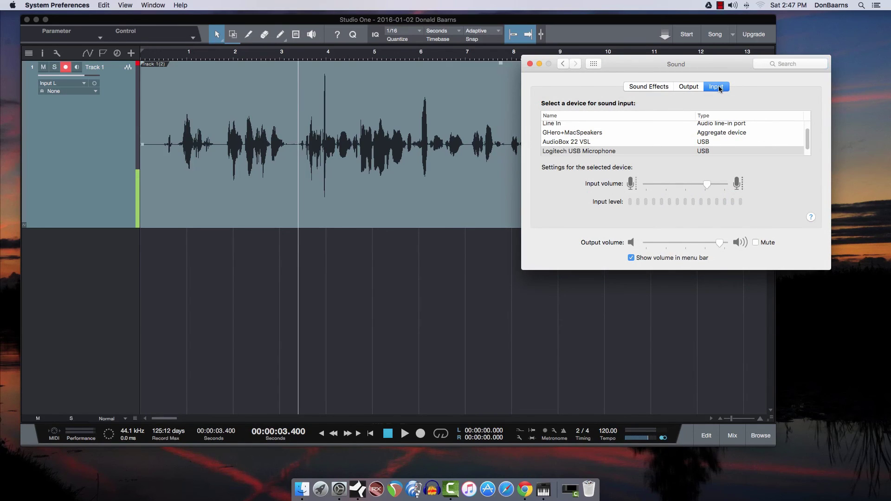
{"action": "scroll", "coordinate": [808, 136], "scroll_direction": "up", "scroll_amount": 1}
{"action": "scroll", "coordinate": [808, 136], "scroll_direction": "down", "scroll_amount": 2}
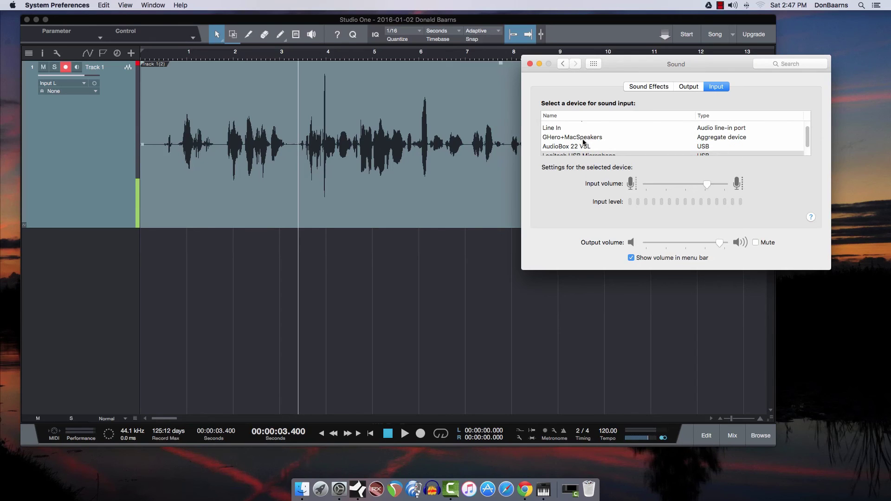
{"action": "left_click", "coordinate": [555, 137]}
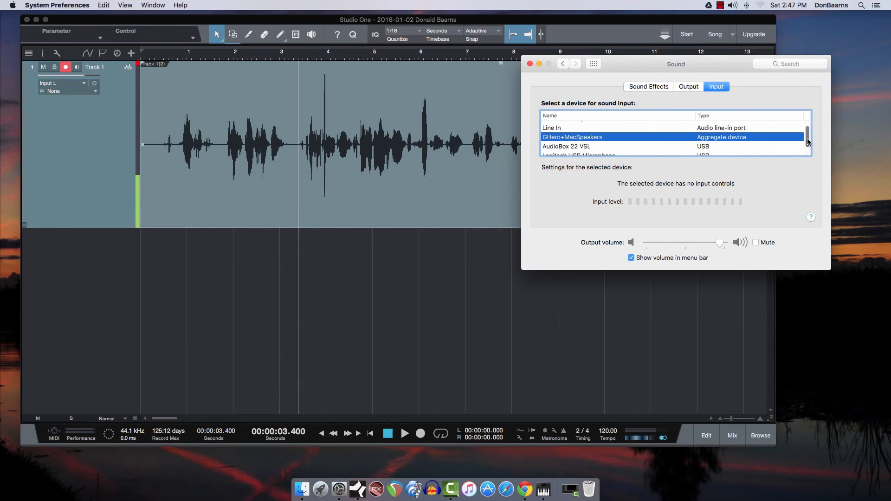
{"action": "scroll", "coordinate": [803, 138], "scroll_direction": "down", "scroll_amount": 2}
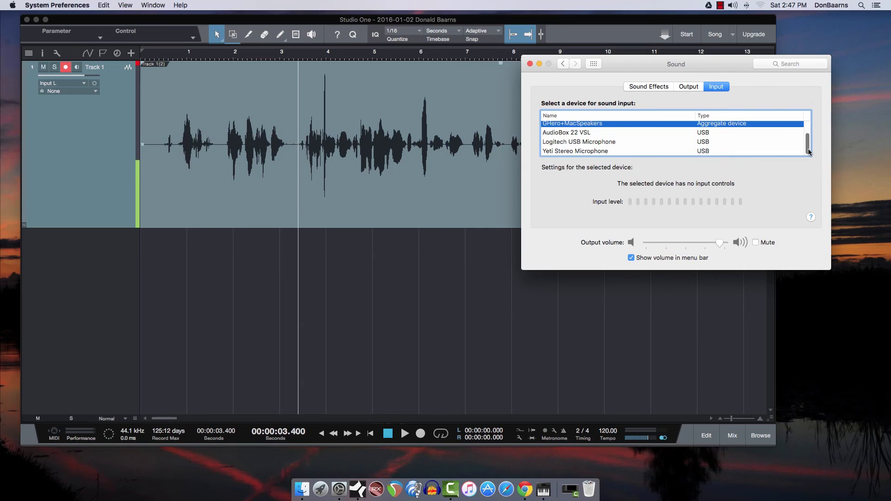
{"action": "left_click", "coordinate": [569, 142]}
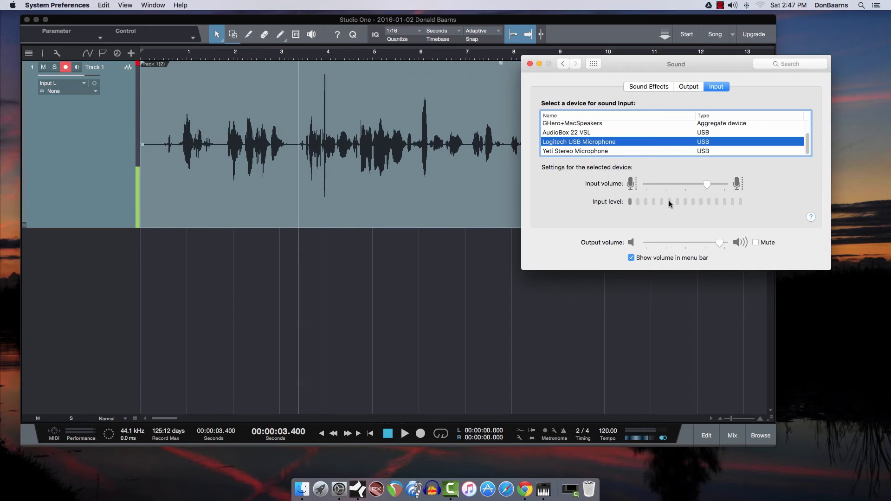
{"action": "left_click", "coordinate": [530, 64]}
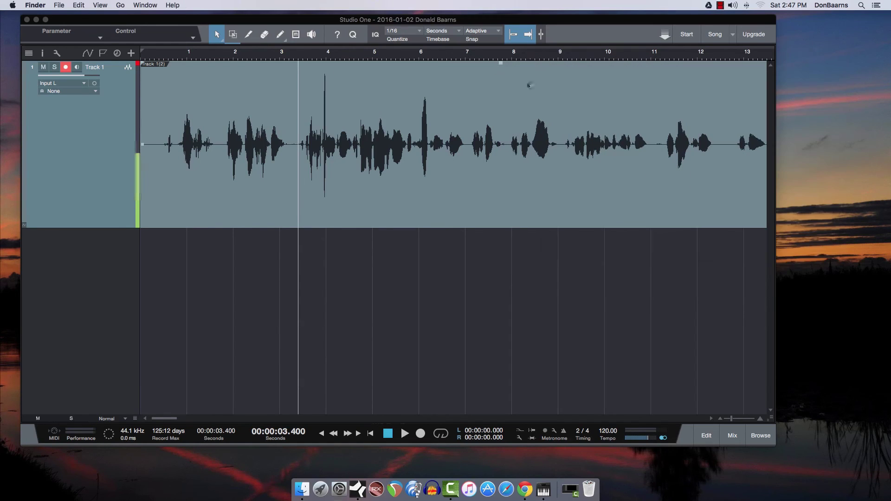
Go to Finder's Utilities folder and launch Audio MIDI Setup.
{"action": "left_click", "coordinate": [303, 490]}
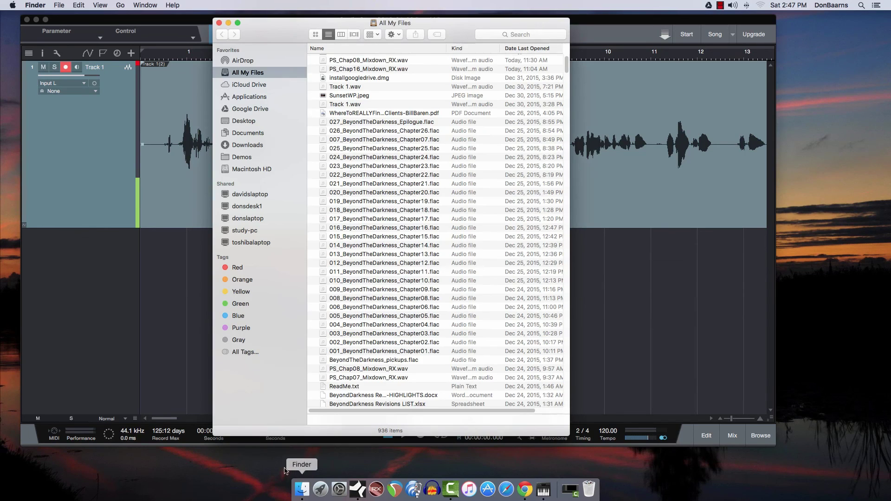
{"action": "left_click", "coordinate": [316, 34]}
{"action": "left_click", "coordinate": [218, 23]}
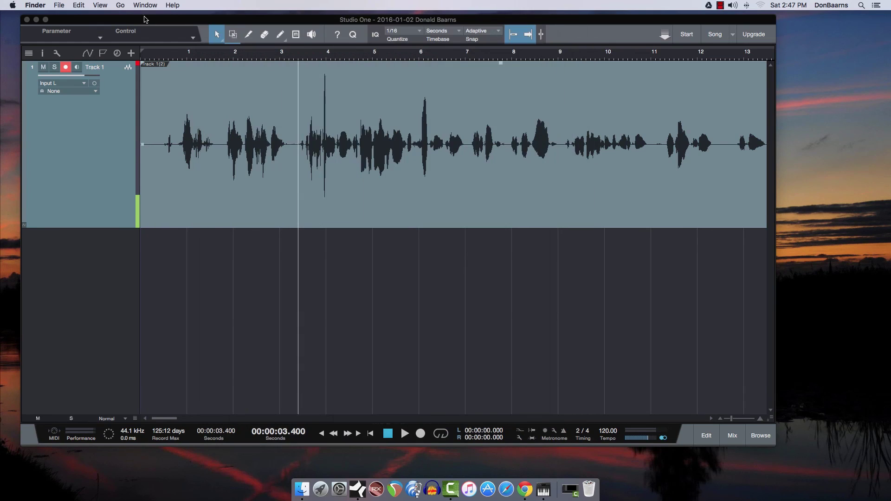
{"action": "left_click", "coordinate": [145, 6]}
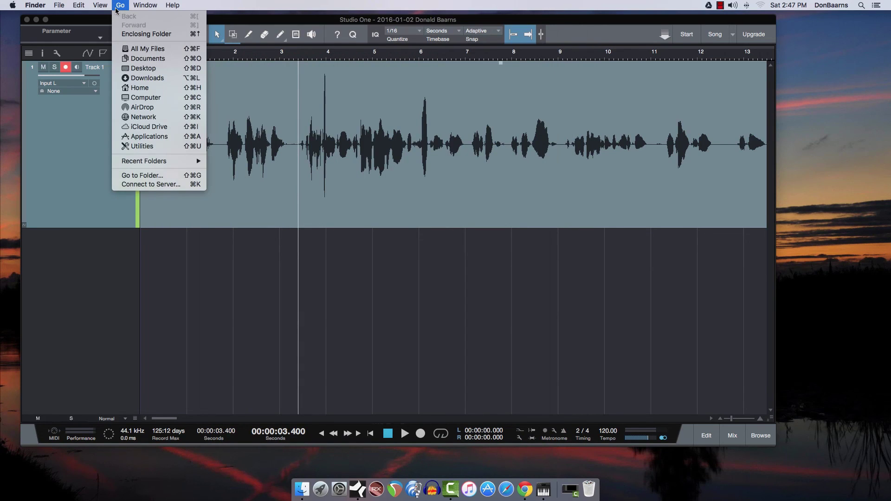
{"action": "left_click", "coordinate": [148, 146]}
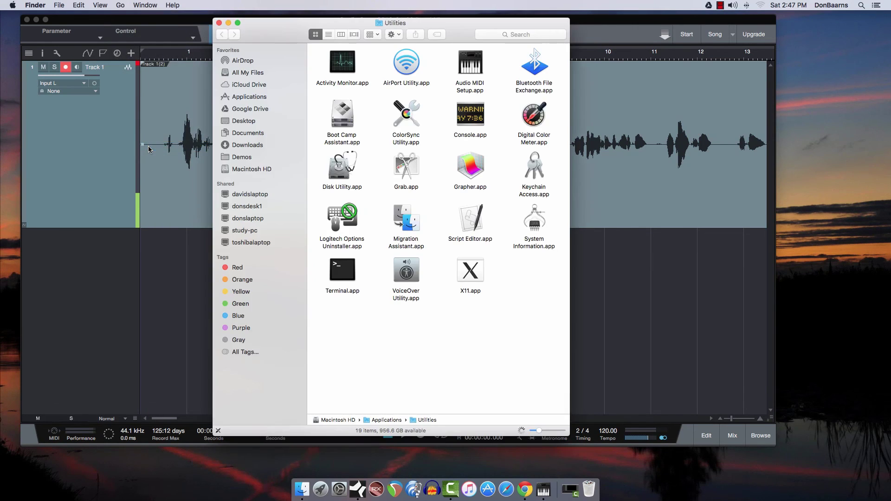
{"action": "double_click", "coordinate": [470, 72]}
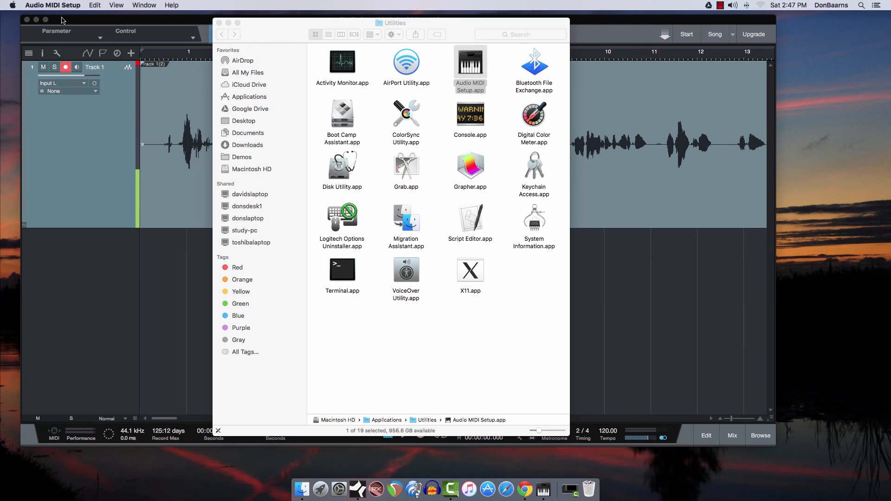
Show the Audio Devices window, move it into view, and close the Utilities folder.
{"action": "left_click", "coordinate": [144, 8]}
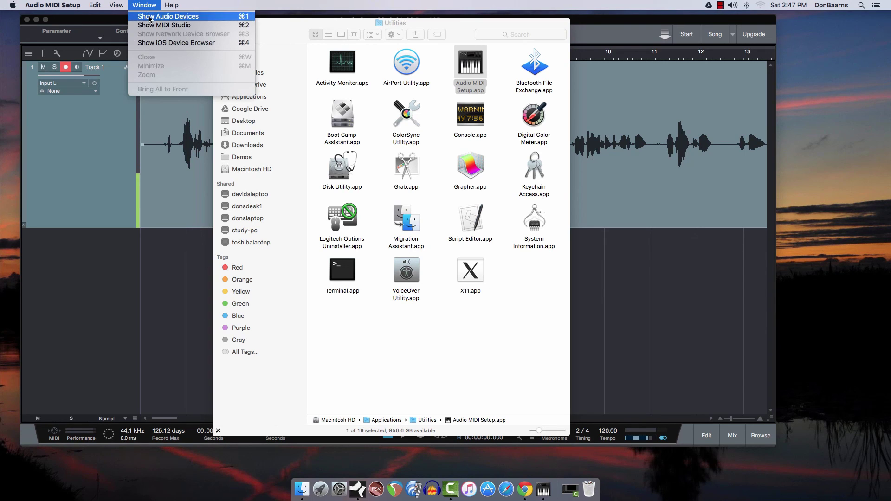
{"action": "left_click", "coordinate": [149, 19]}
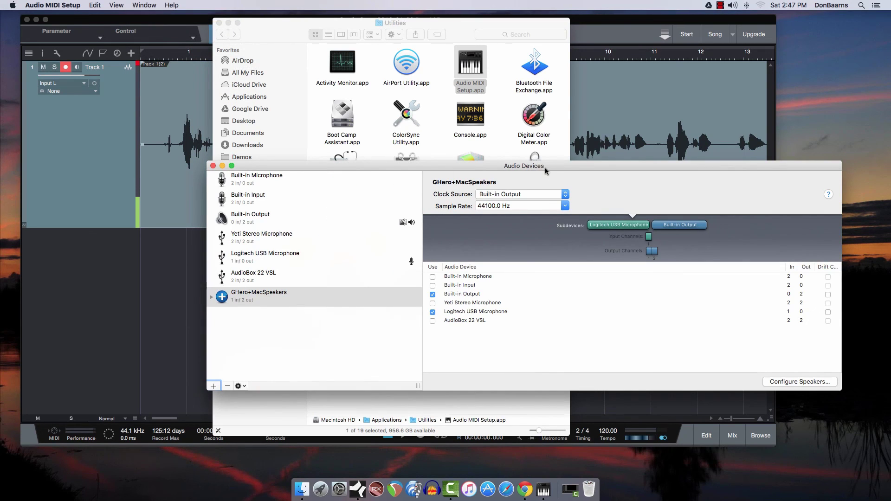
{"action": "left_click_drag", "start_coordinate": [551, 166], "coordinate": [552, 138]}
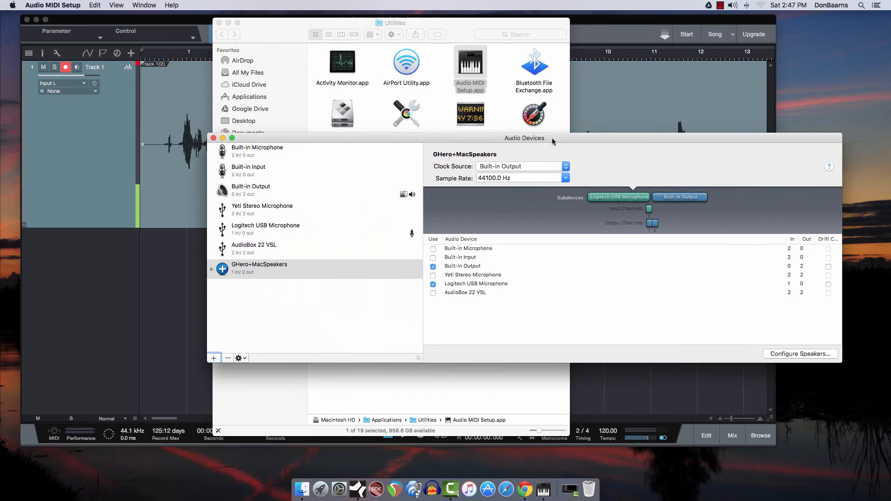
{"action": "left_click", "coordinate": [219, 23]}
{"action": "left_click_drag", "start_coordinate": [468, 139], "coordinate": [367, 70]}
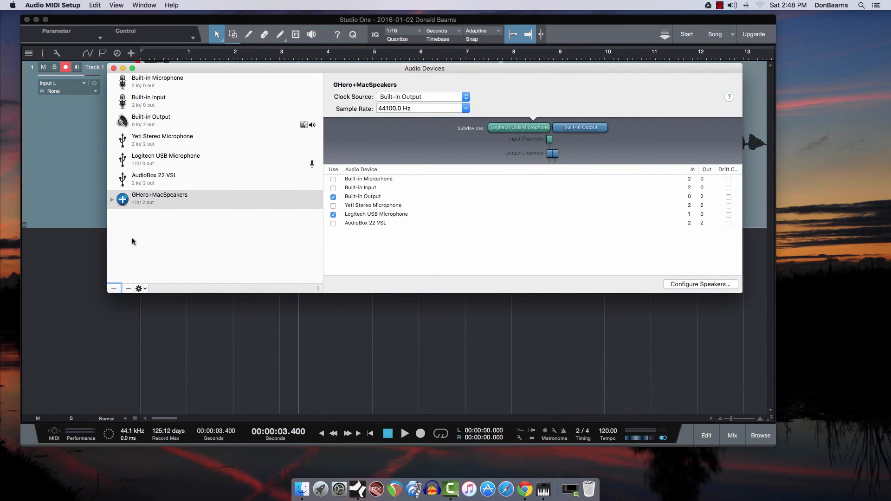
Create a new aggregate device, inspect GHero+MacSpeakers' subdevices, then close the Audio Devices window.
{"action": "left_click", "coordinate": [114, 289]}
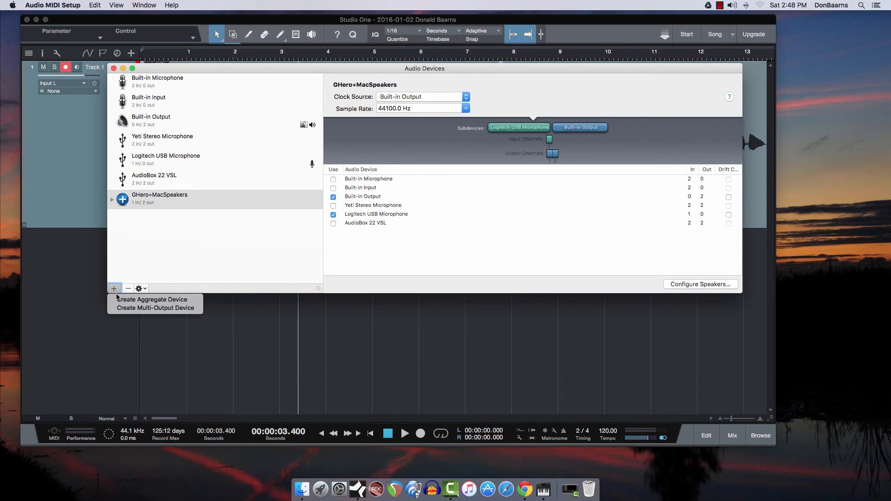
{"action": "left_click", "coordinate": [125, 300]}
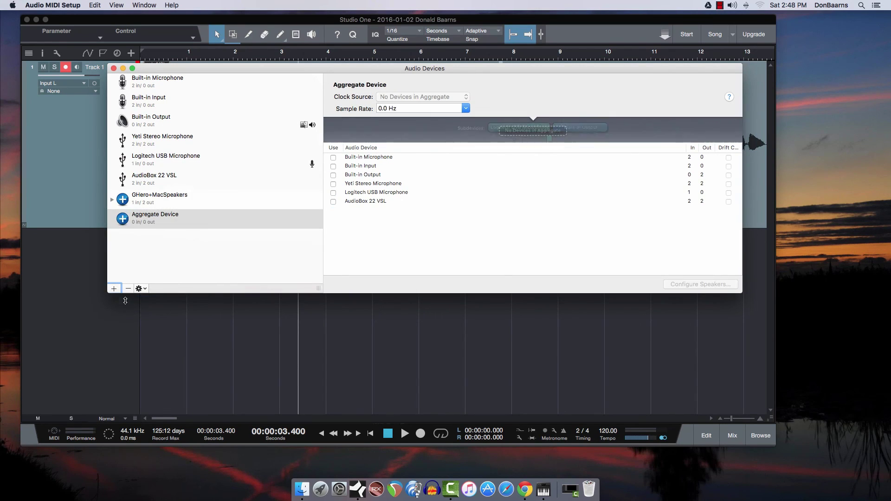
{"action": "left_click", "coordinate": [158, 216]}
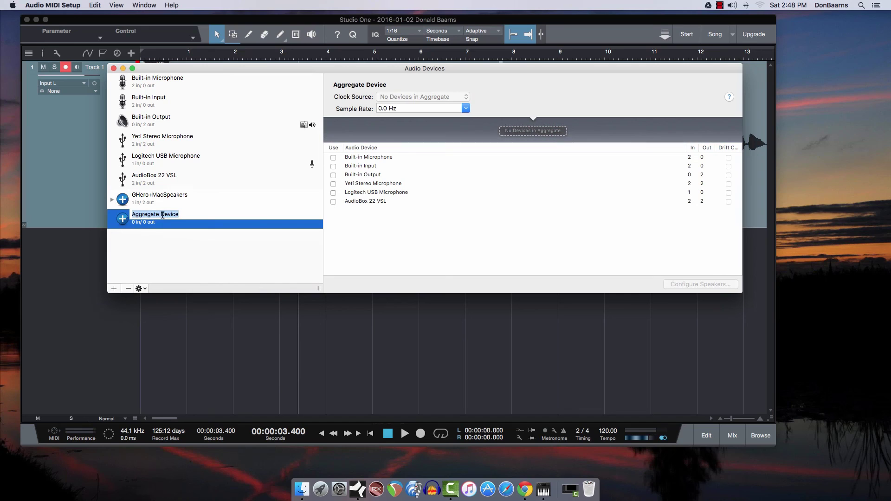
{"action": "left_click", "coordinate": [112, 199]}
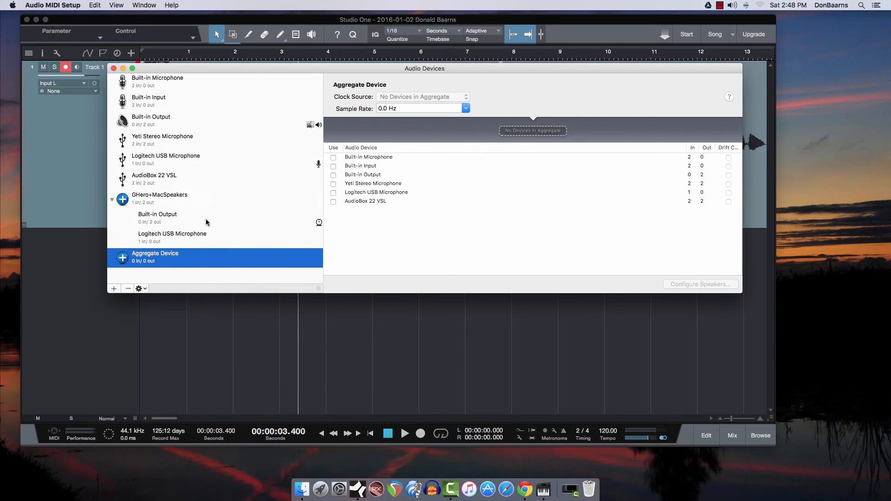
{"action": "left_click", "coordinate": [179, 204]}
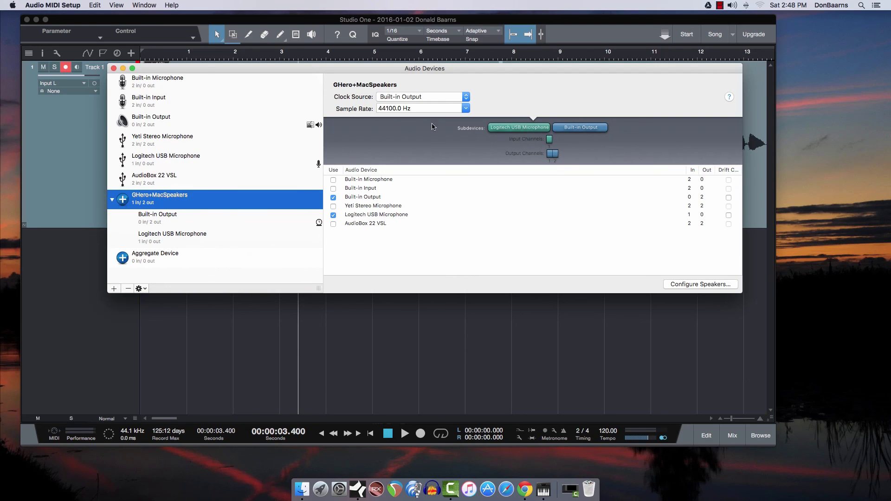
{"action": "left_click", "coordinate": [113, 68]}
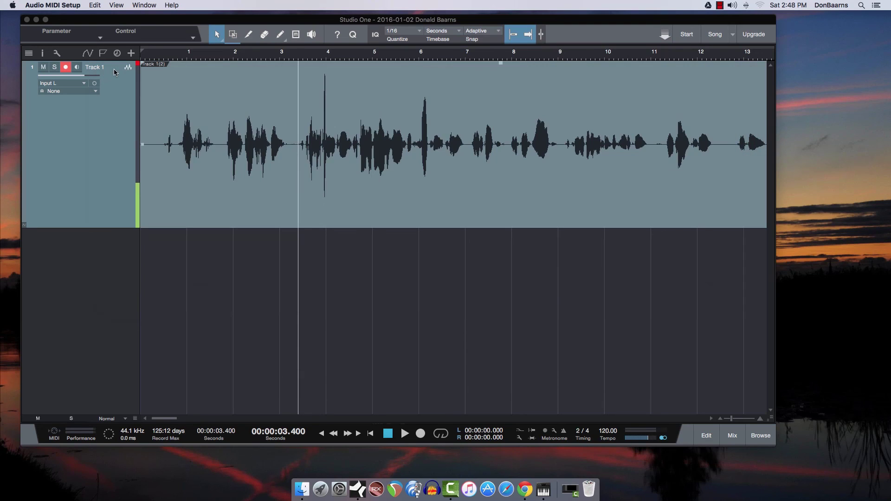
{"action": "left_click", "coordinate": [241, 172]}
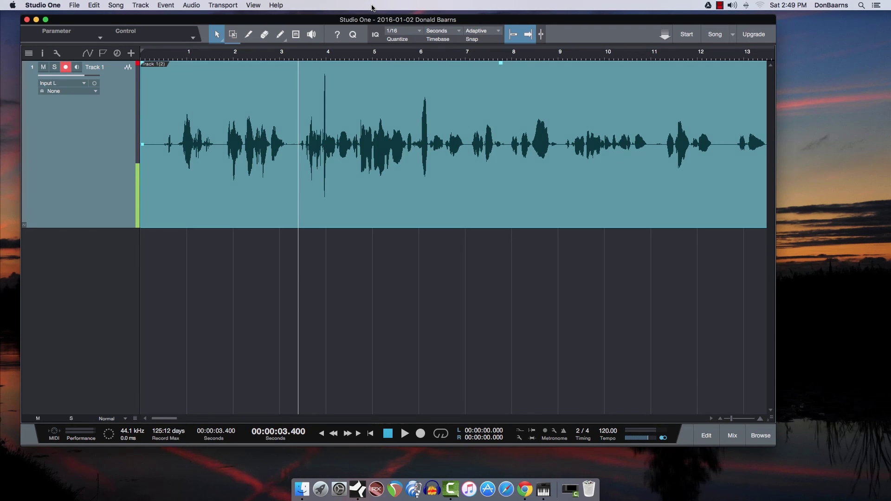